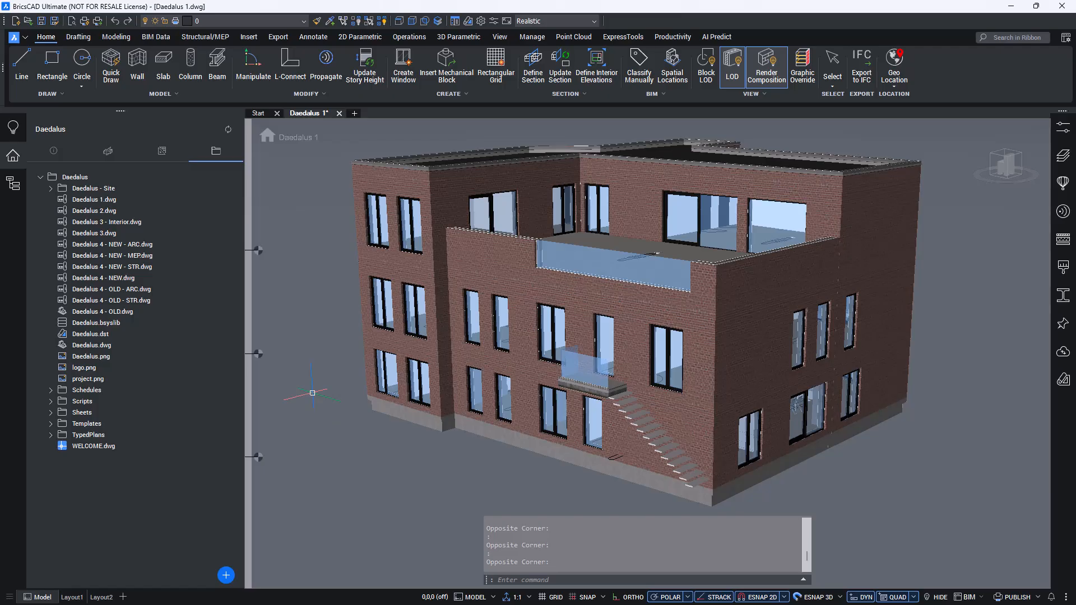
# - Create a new BOM template file named Schedule in the project's Schedules folder
pyautogui.click(50, 391)
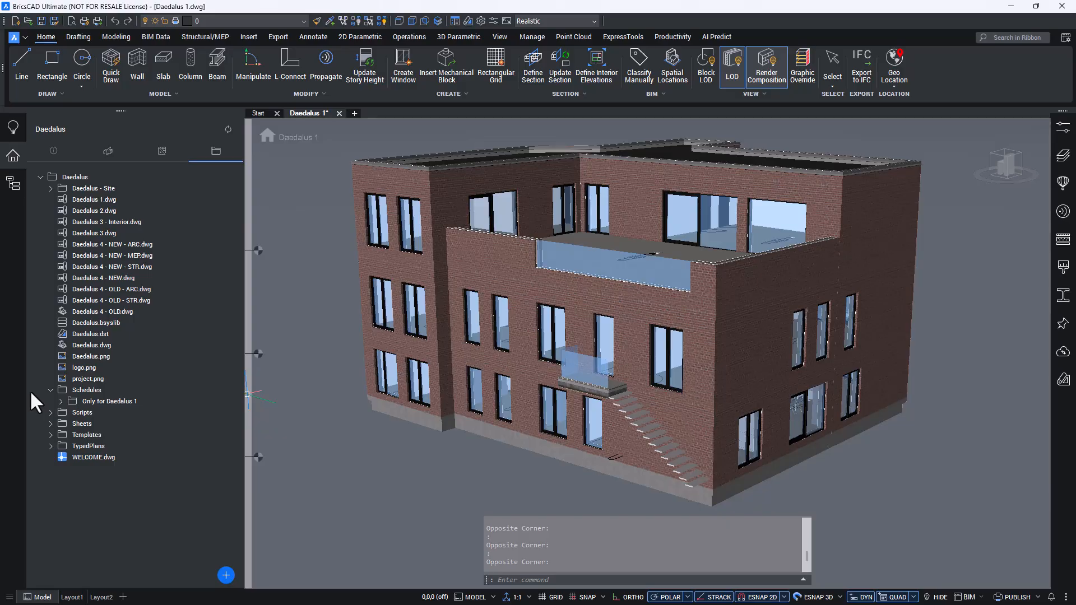
pyautogui.click(226, 576)
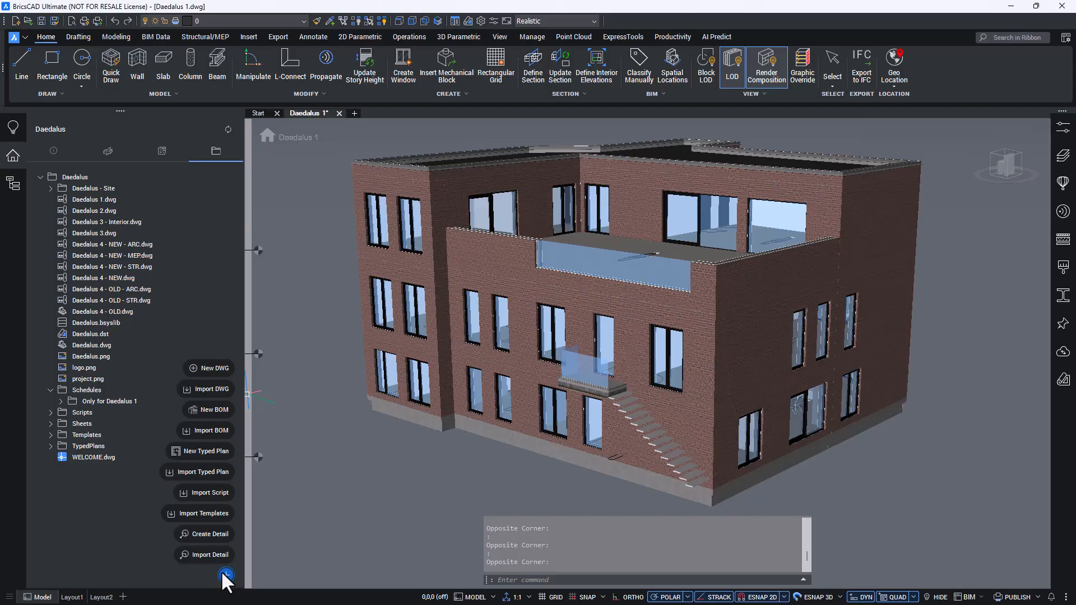
pyautogui.click(208, 409)
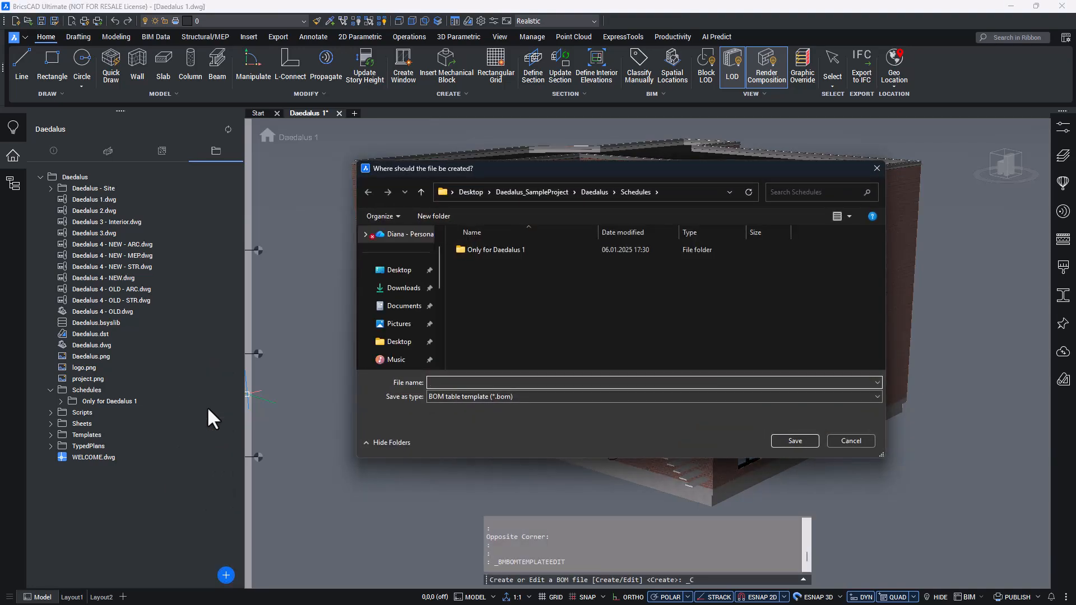
pyautogui.write('Schedule')
pyautogui.click(795, 440)
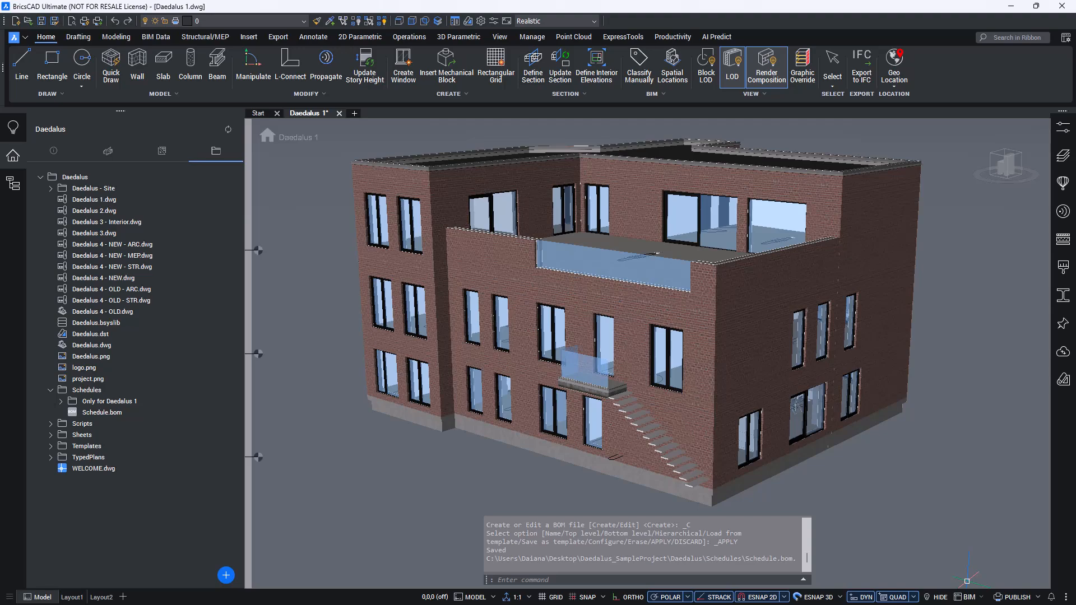
# - Import the predefined Door Schedule.bom template into the project's Schedules folder
pyautogui.click(225, 574)
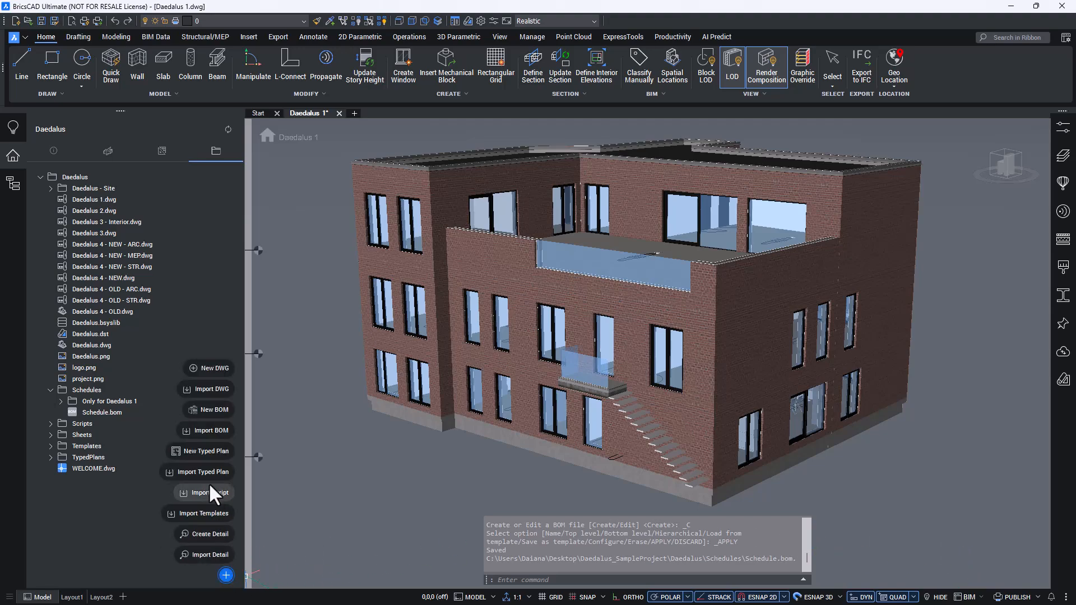
pyautogui.click(205, 431)
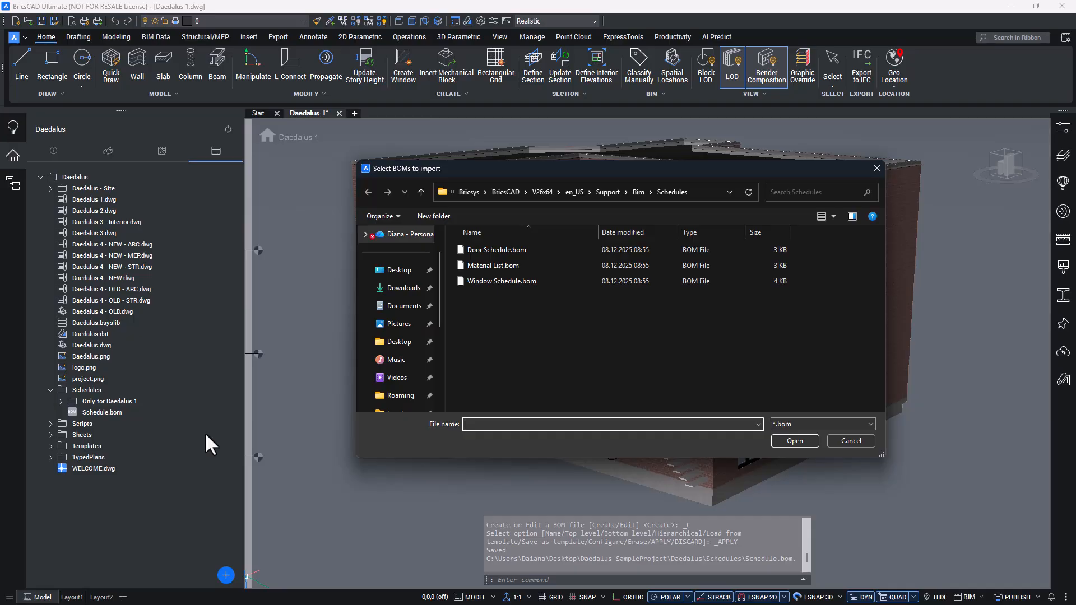
pyautogui.click(546, 254)
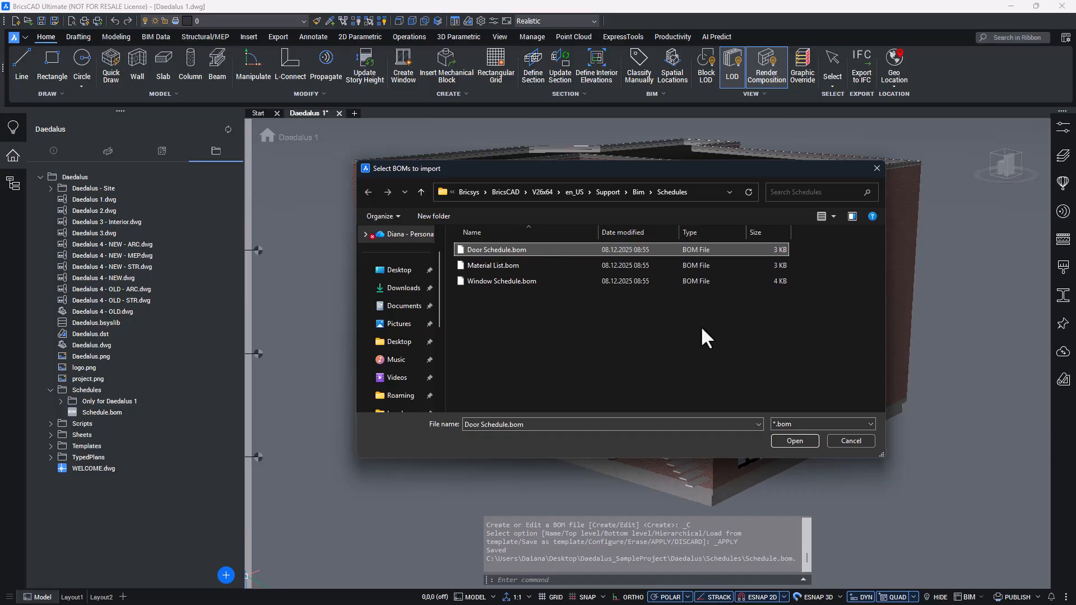
pyautogui.click(796, 442)
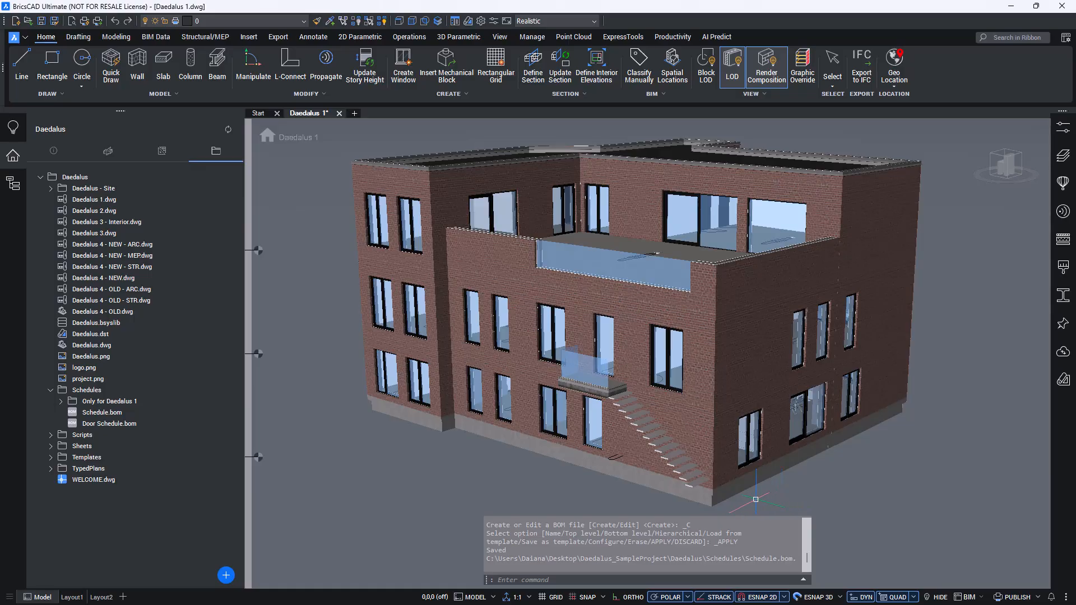
# - Open Door Schedule.bom for editing and insert the BIM property Building as a column after Number
pyautogui.doubleClick(114, 424)
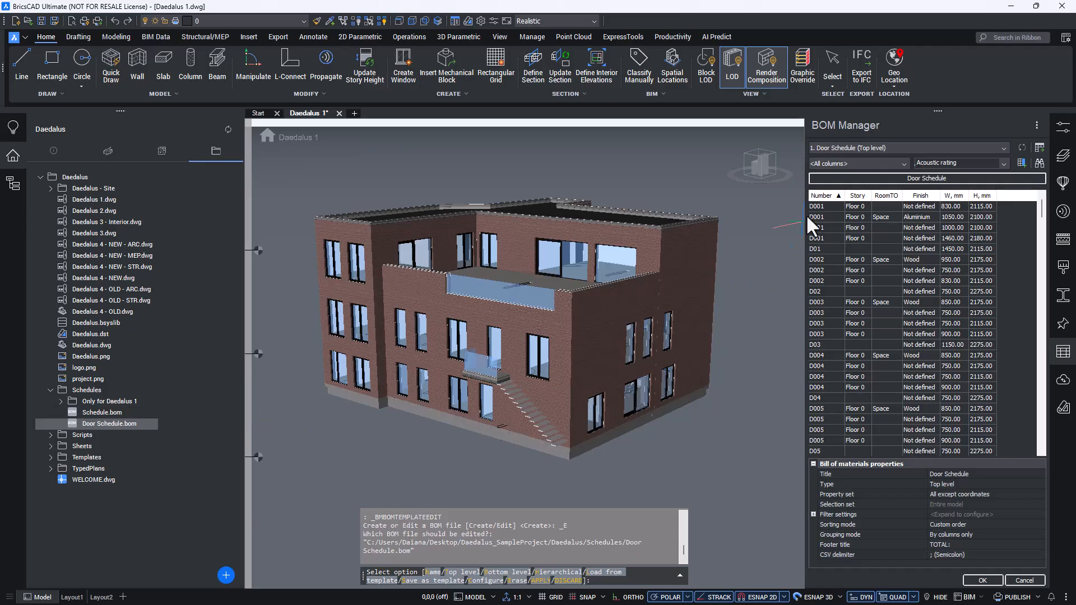
pyautogui.click(819, 197)
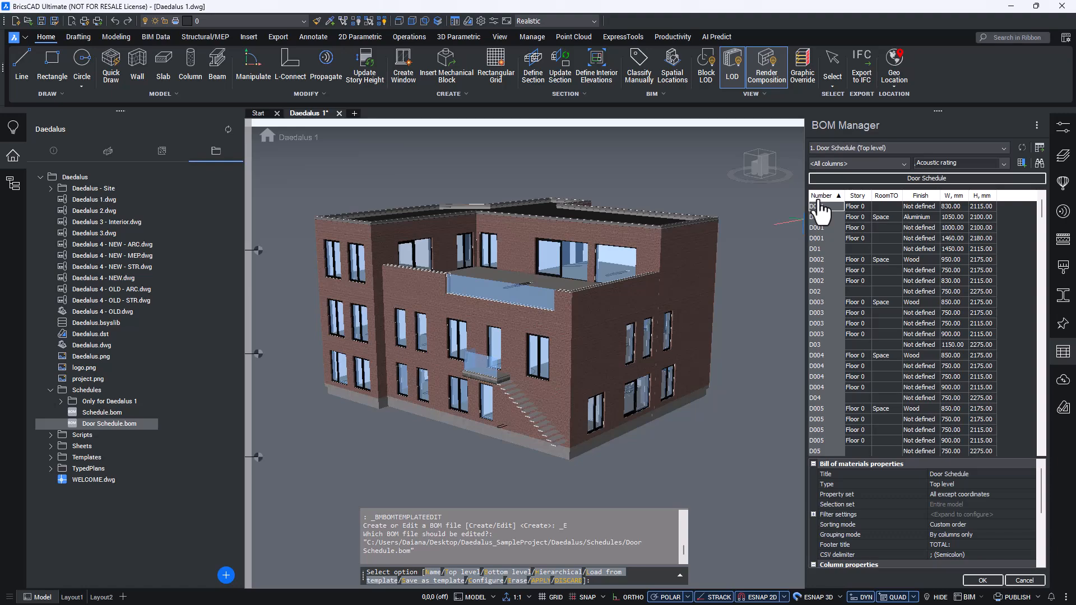
pyautogui.click(900, 164)
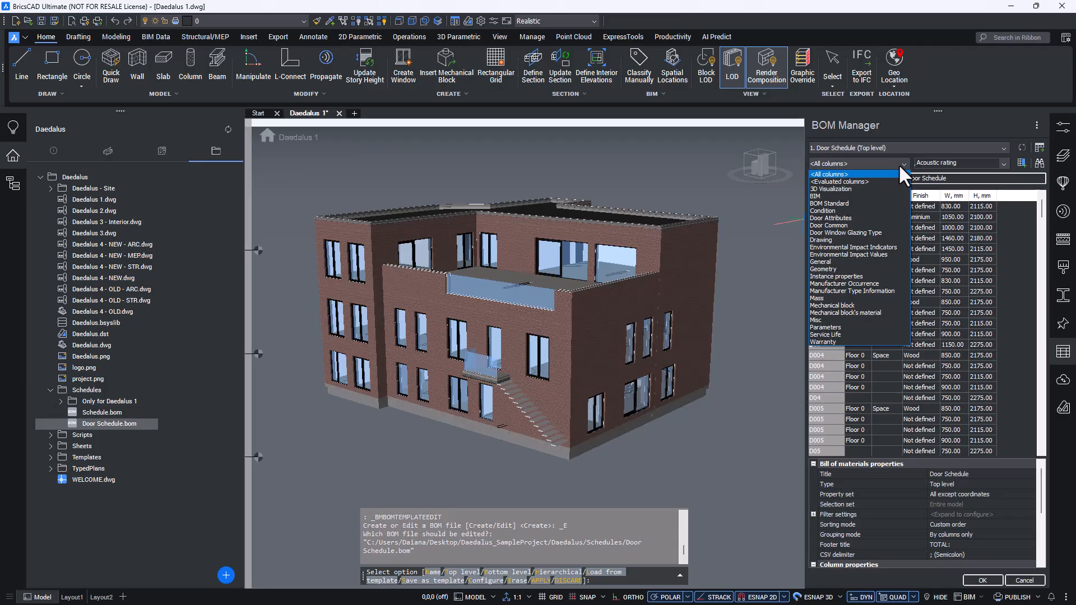
pyautogui.click(894, 197)
pyautogui.click(1003, 163)
pyautogui.click(1003, 174)
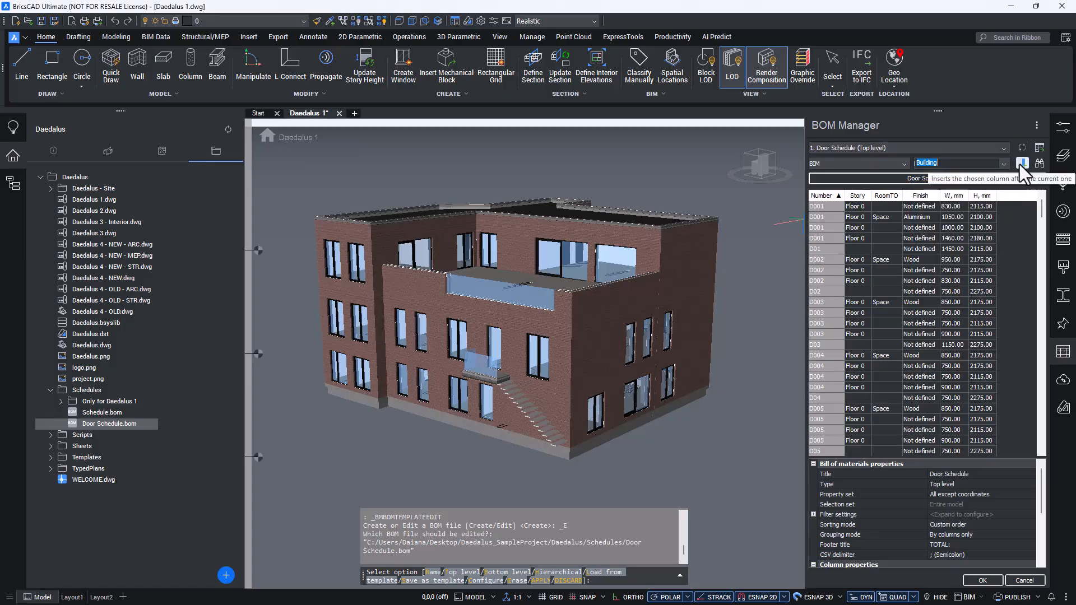
pyautogui.click(1020, 163)
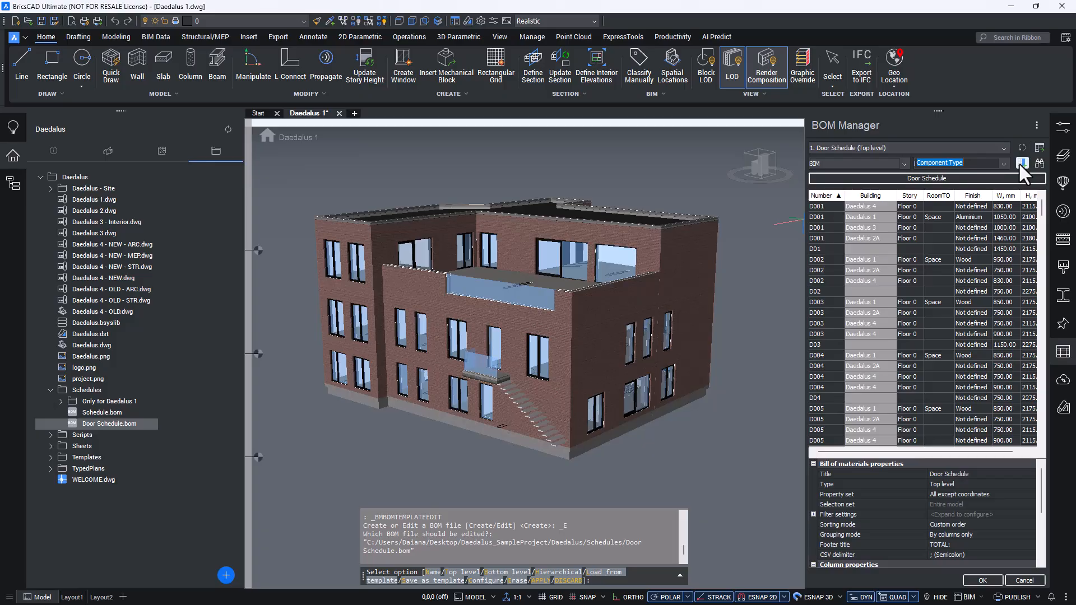
pyautogui.click(1020, 163)
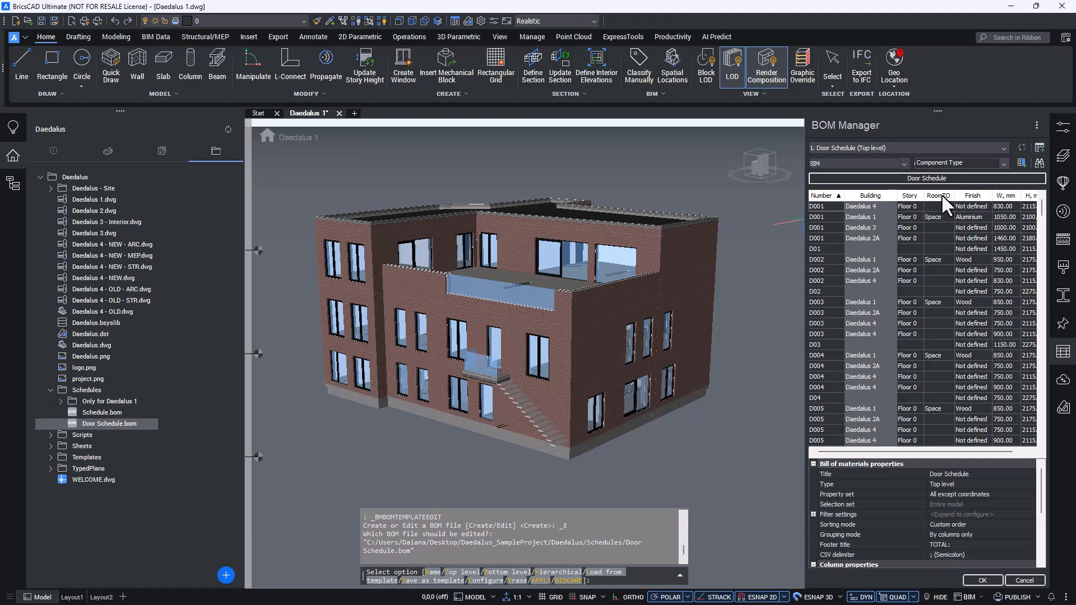
# - Delete the RoomTO and Finish columns from the door schedule
pyautogui.rightClick(941, 194)
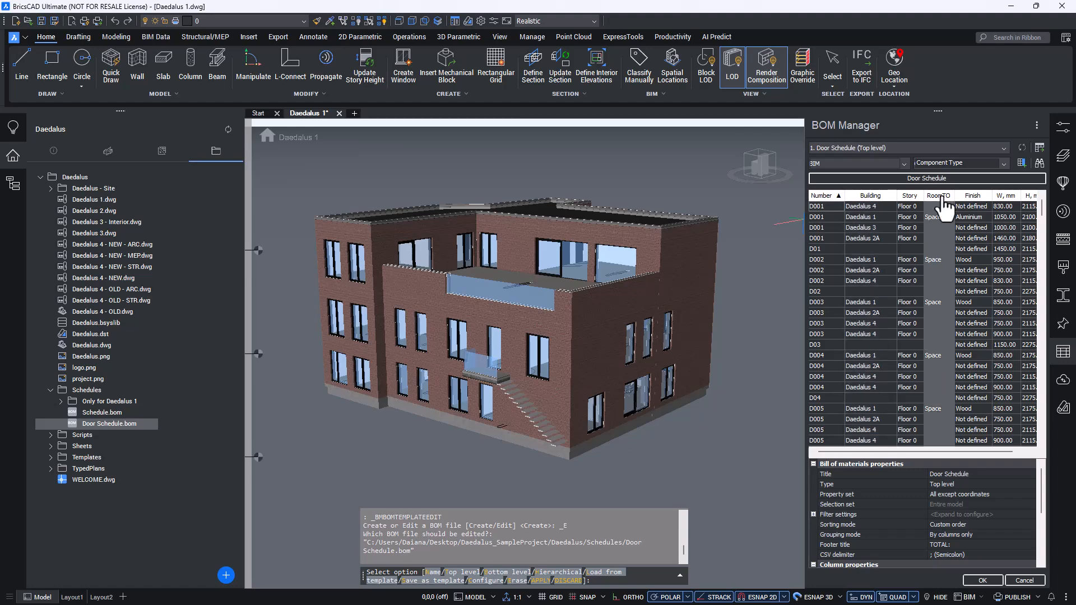
pyautogui.click(936, 218)
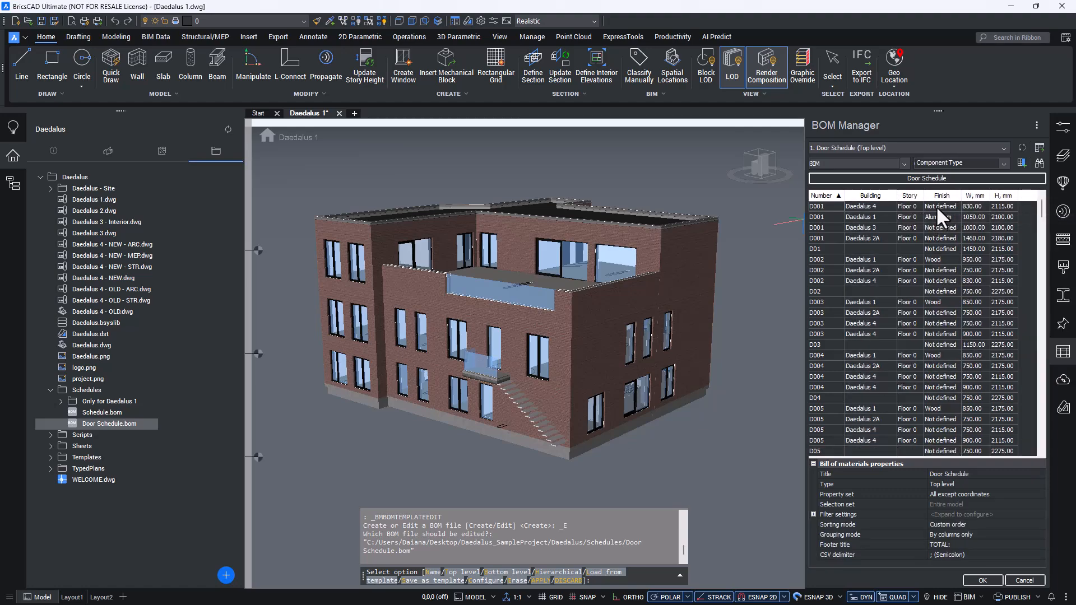
pyautogui.rightClick(940, 196)
pyautogui.click(935, 217)
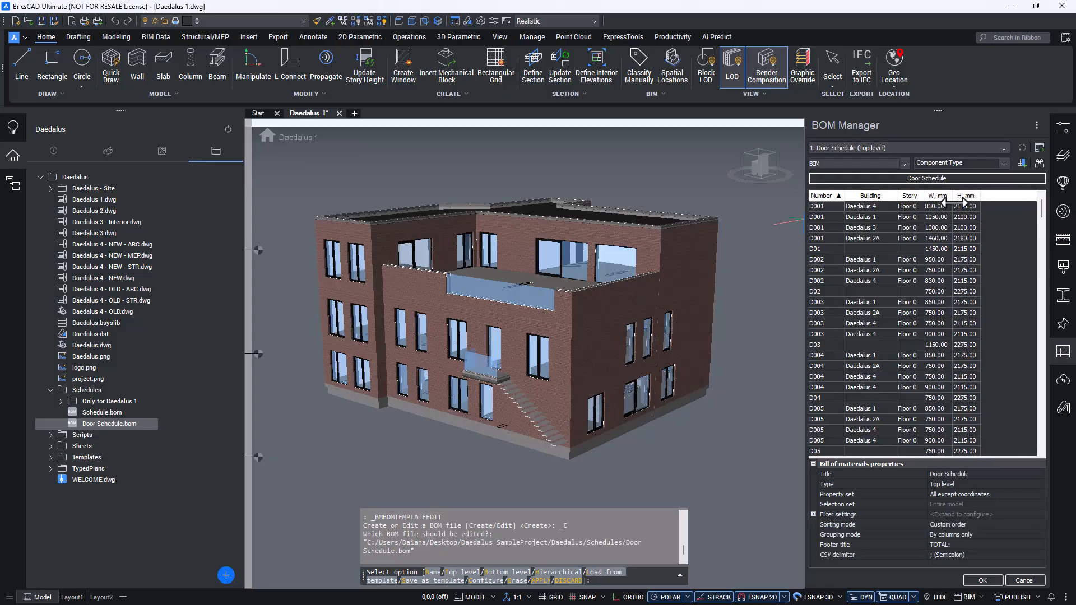
# - Insert a Construction type column after the H, mm column, choosing it from all available columns
pyautogui.click(964, 198)
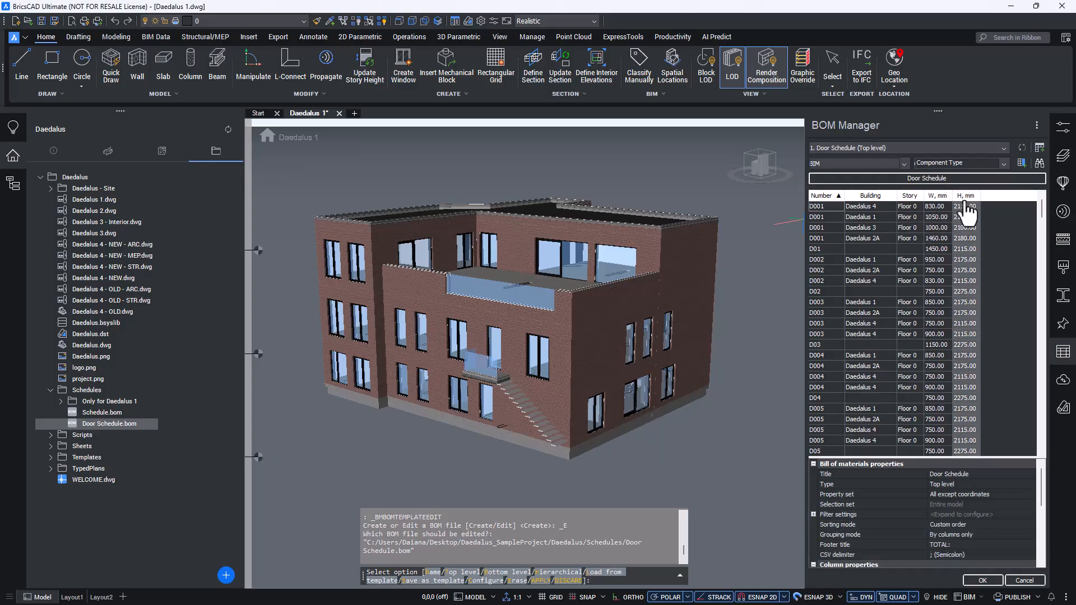
pyautogui.click(903, 163)
pyautogui.click(899, 173)
pyautogui.click(1003, 164)
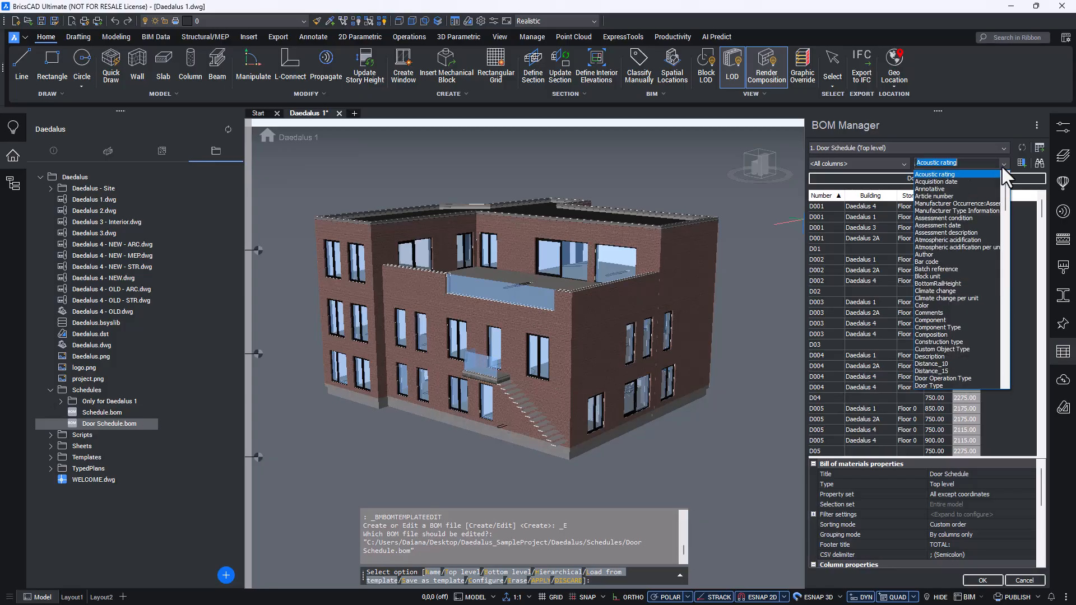
pyautogui.click(948, 341)
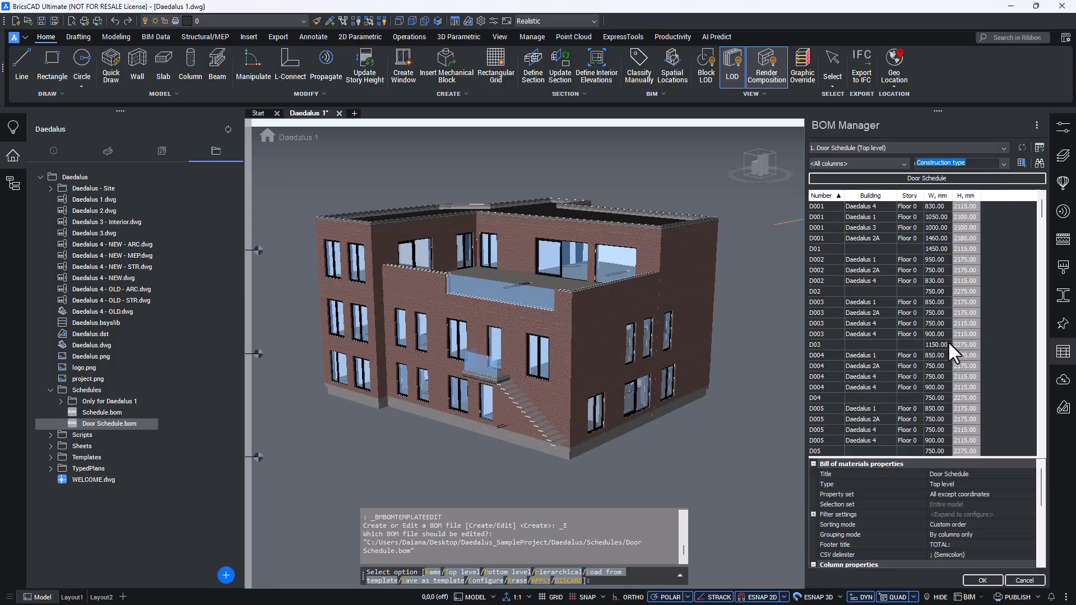
pyautogui.click(1021, 163)
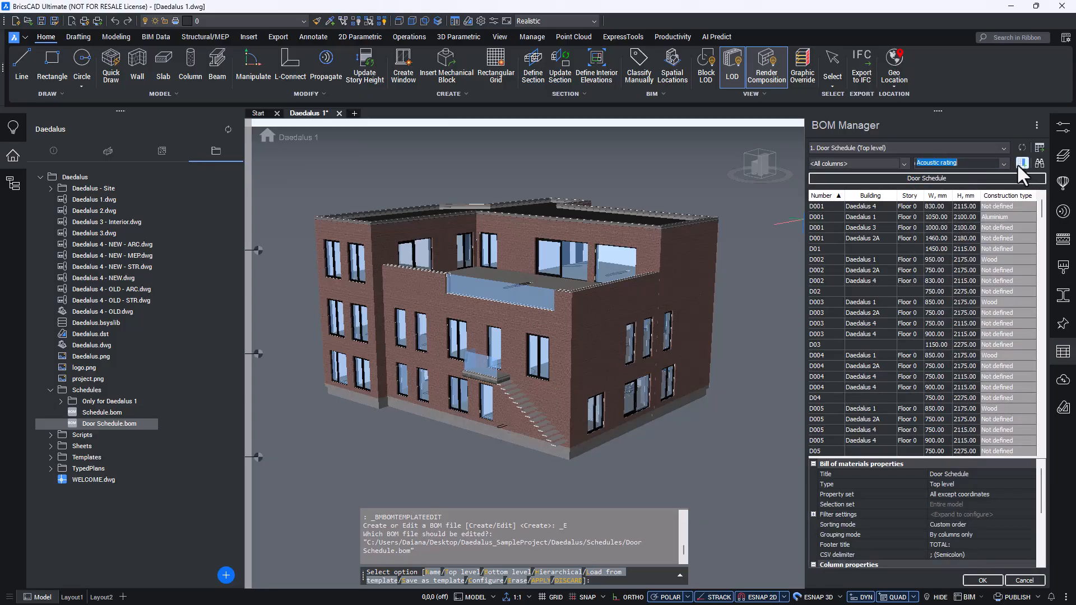
# - Insert a Quantity column after the Construction type column
pyautogui.click(1004, 164)
pyautogui.moveTo(1011, 180); pyautogui.dragTo(1011, 312)
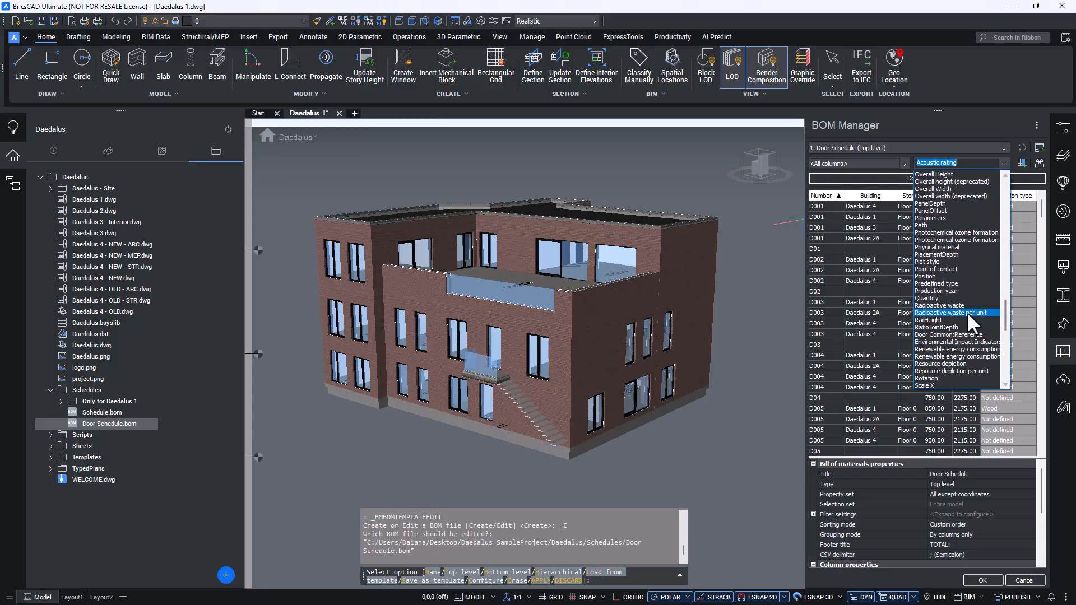
pyautogui.click(950, 298)
pyautogui.click(1019, 163)
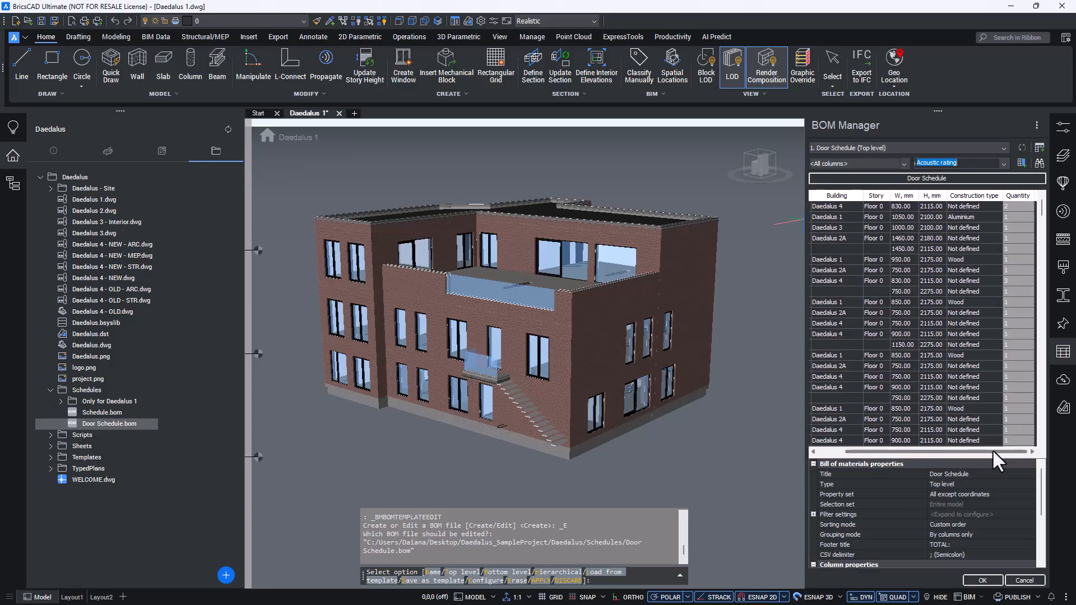
# - Insert a thumbnails column after the Quantity column of the door schedule
pyautogui.click(1037, 125)
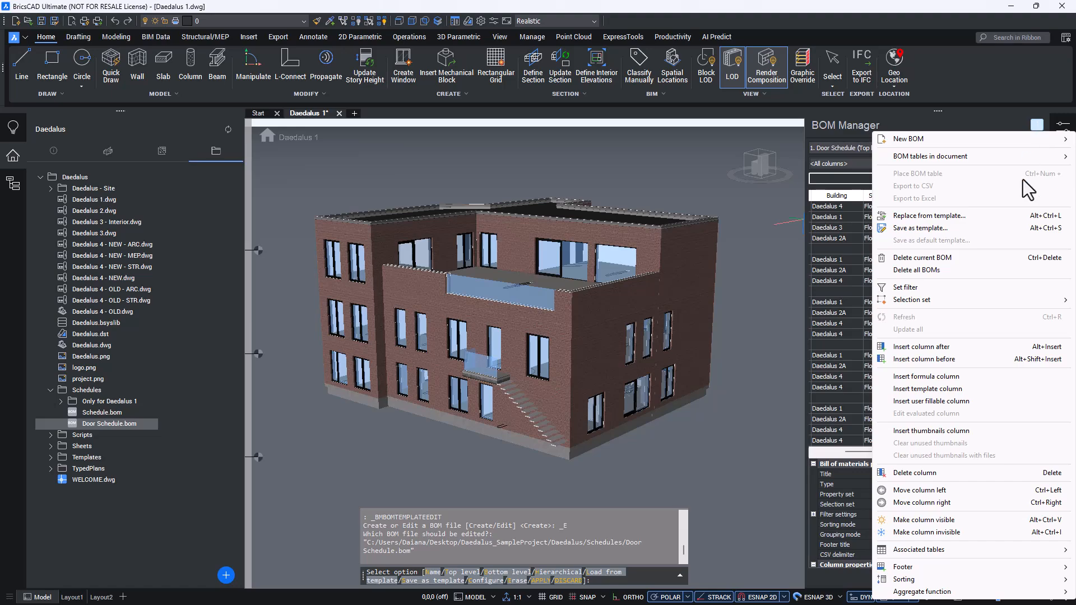
pyautogui.click(996, 430)
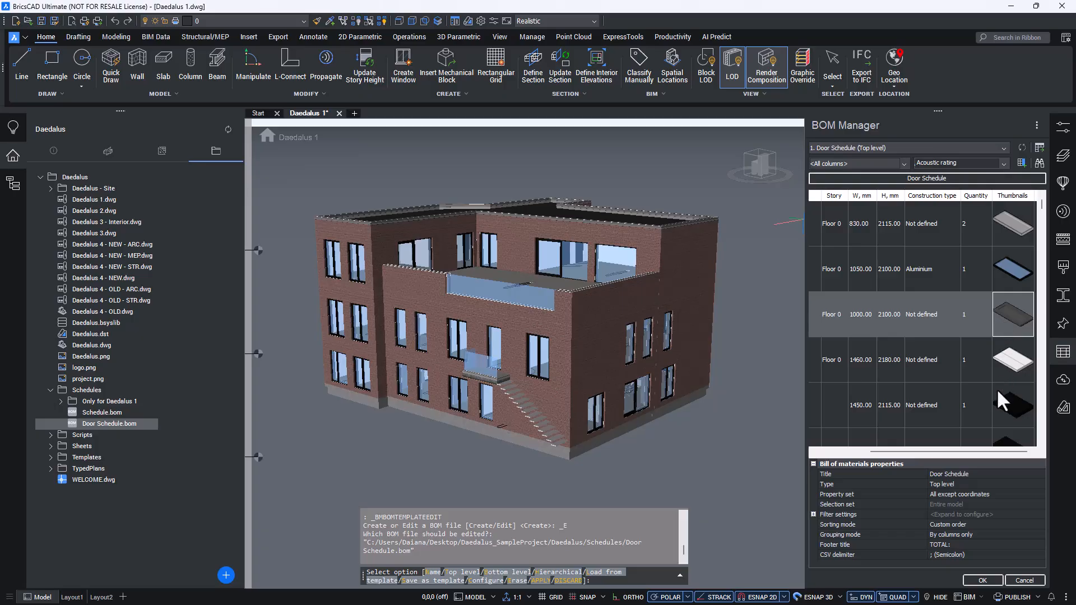
pyautogui.moveTo(986, 452); pyautogui.dragTo(933, 459)
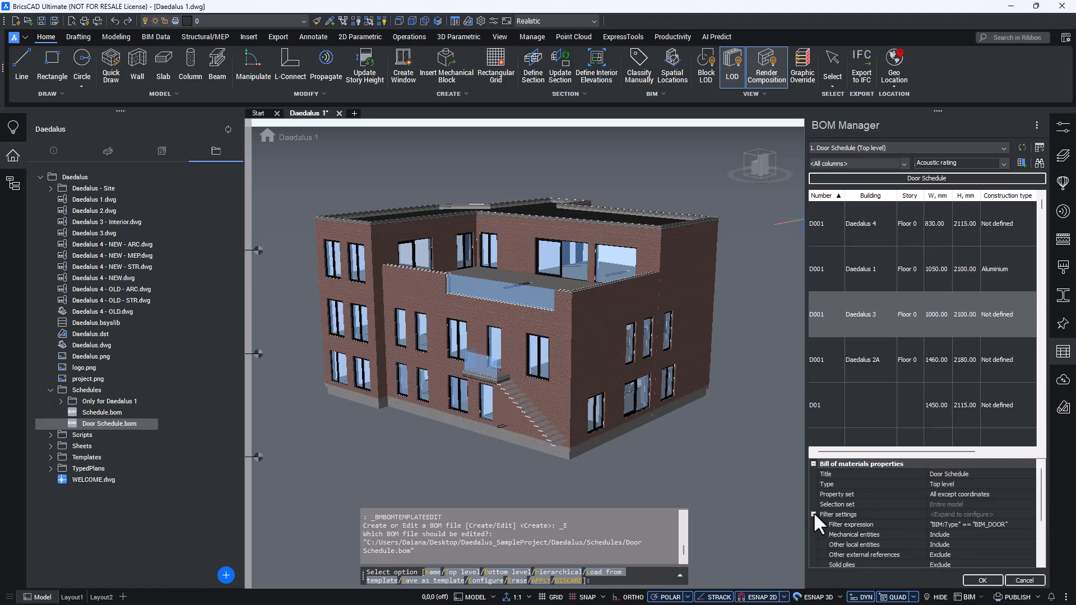
# - Add the BIM condition Building equal to Daedalus 1 to the schedule's filter expression and save the edited Door Schedule template
pyautogui.click(967, 524)
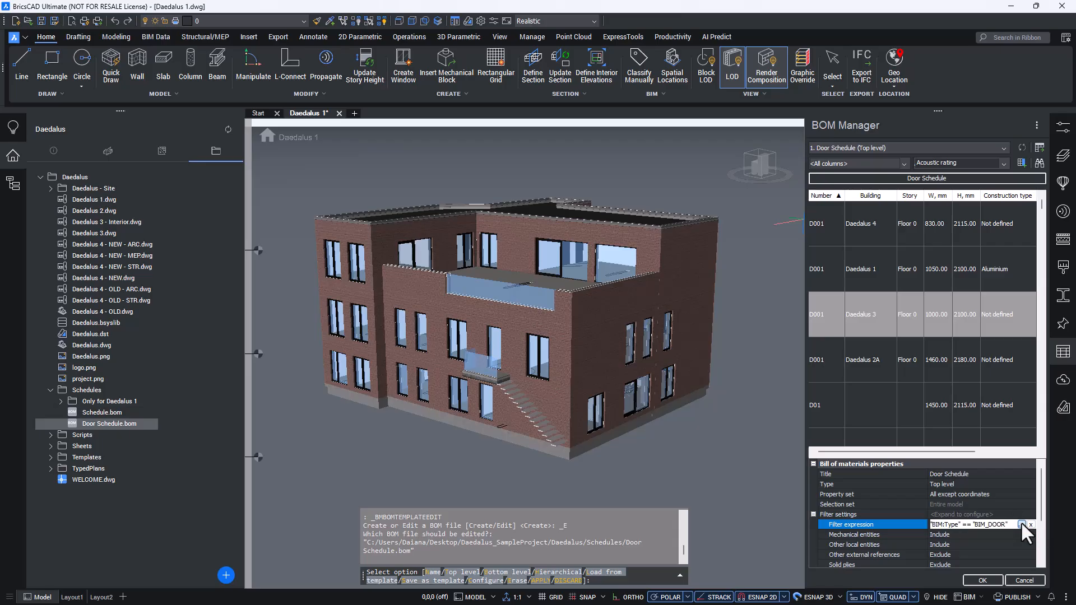
pyautogui.click(1021, 524)
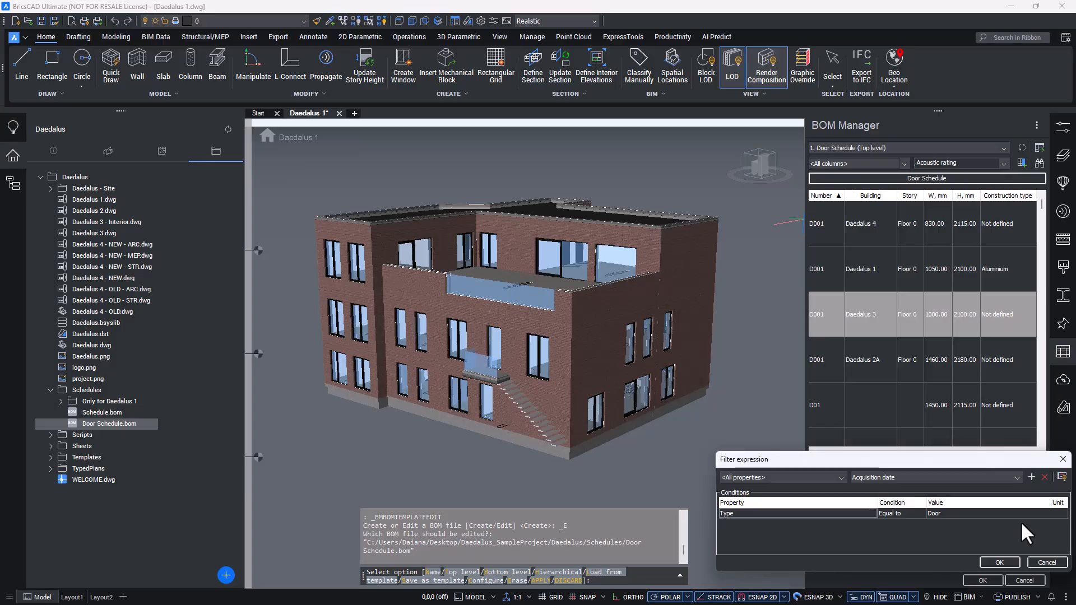
pyautogui.click(841, 478)
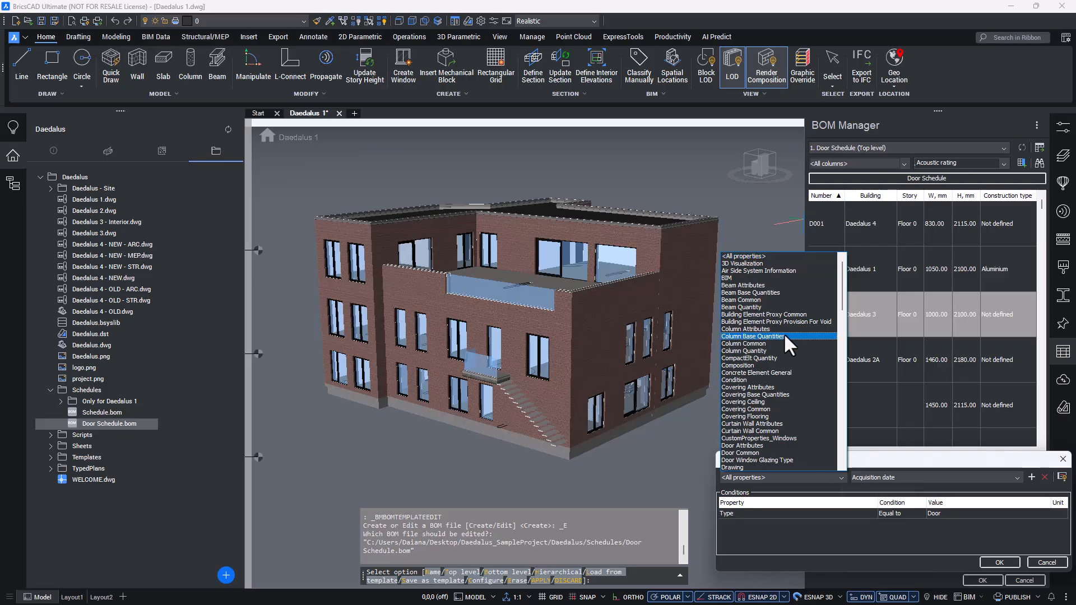
pyautogui.click(773, 285)
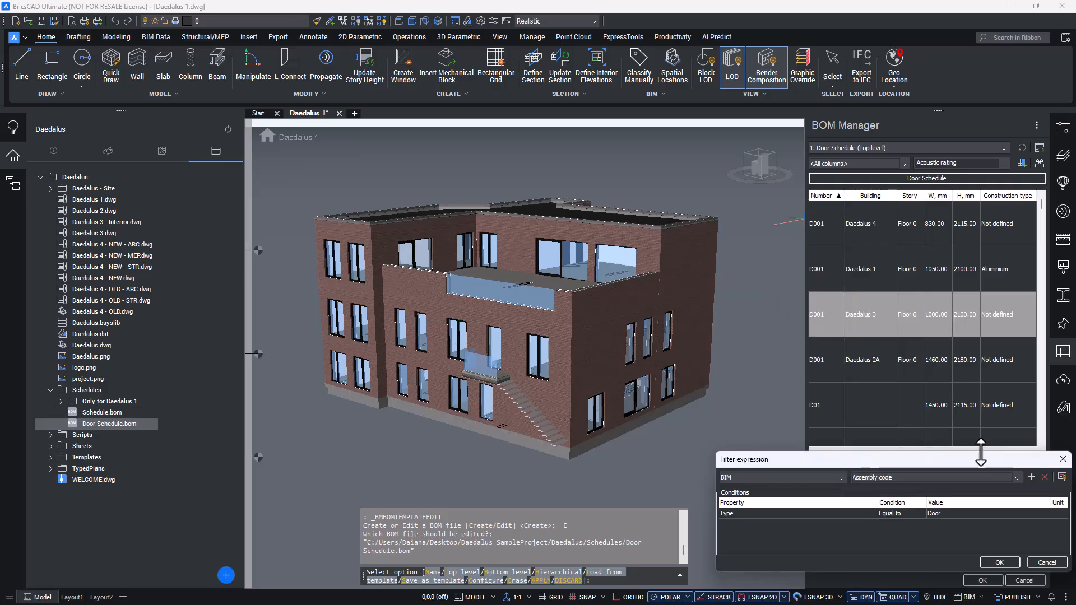
pyautogui.click(1015, 476)
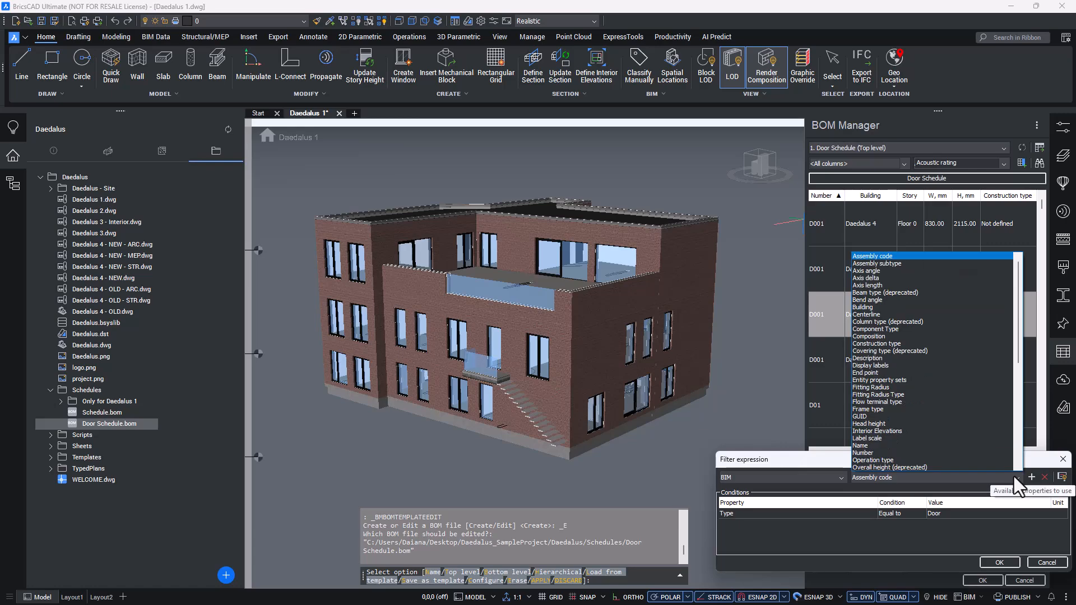
pyautogui.click(943, 309)
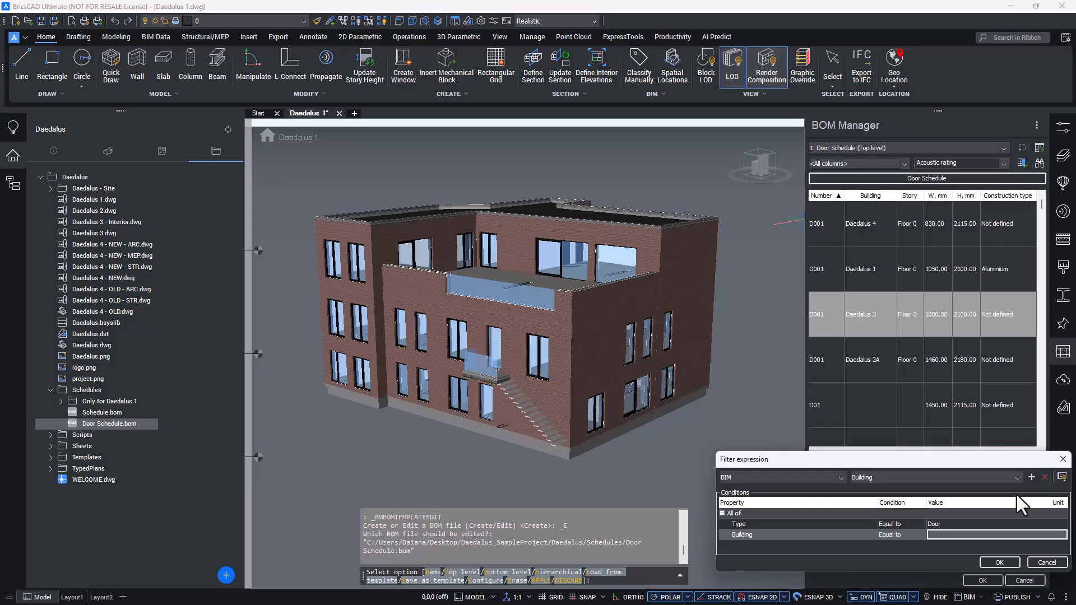
pyautogui.click(1024, 532)
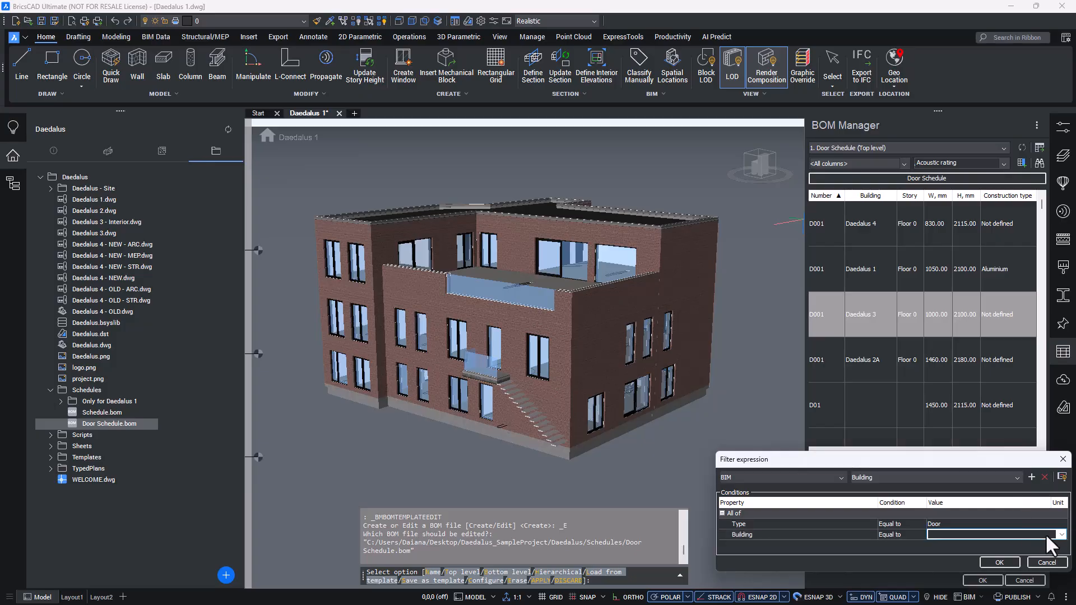
pyautogui.click(1060, 535)
pyautogui.click(1054, 552)
pyautogui.click(1003, 563)
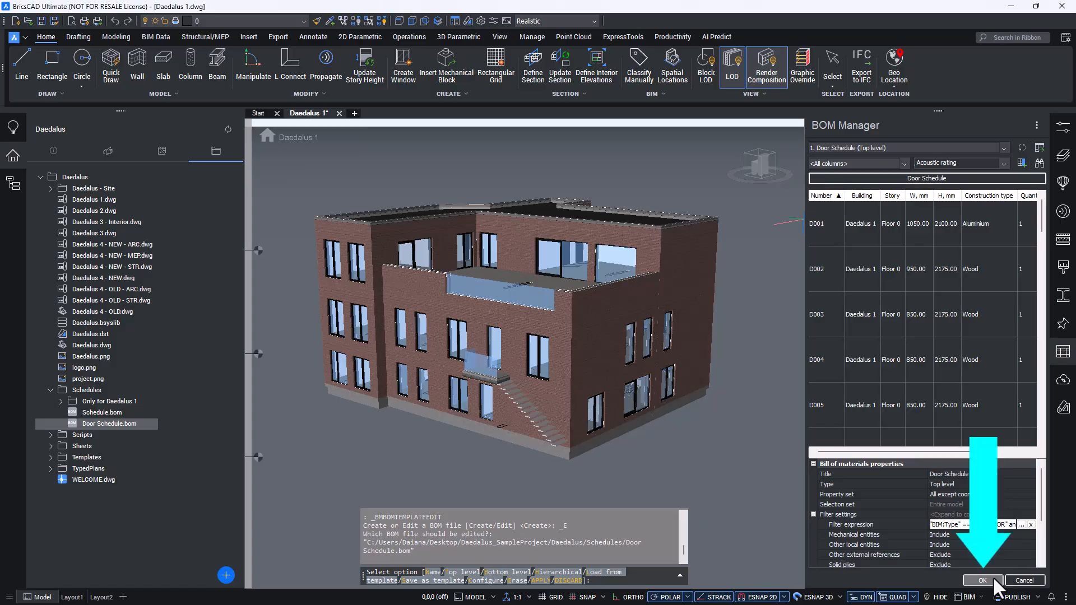
pyautogui.click(994, 577)
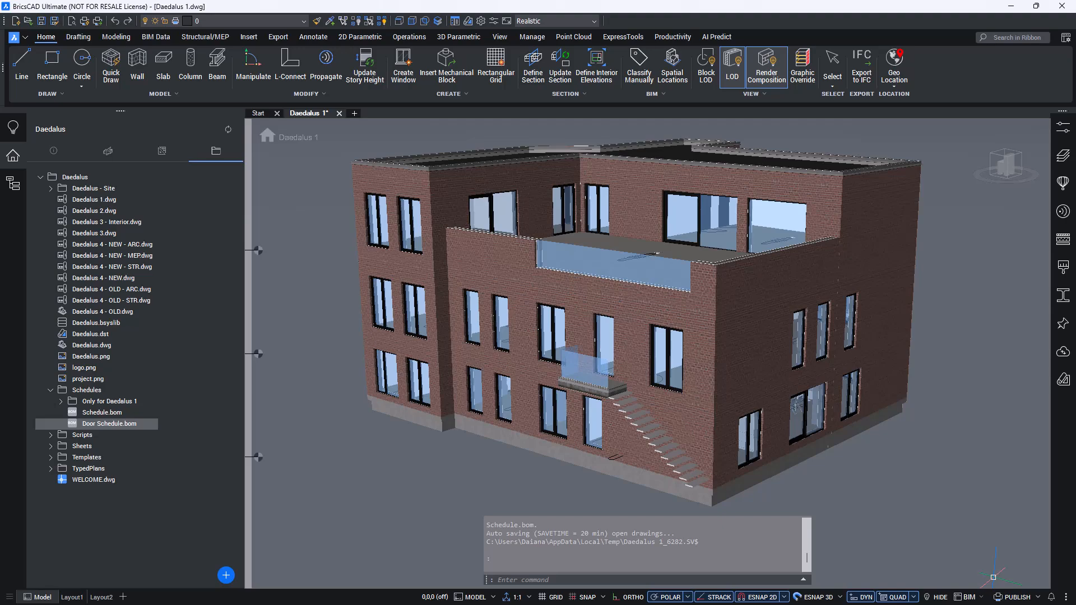
# - Open the Daedalus 1 North view's sheet A-301 and insert the Door Schedule.bom table just outside the sheet's right border
pyautogui.click(161, 150)
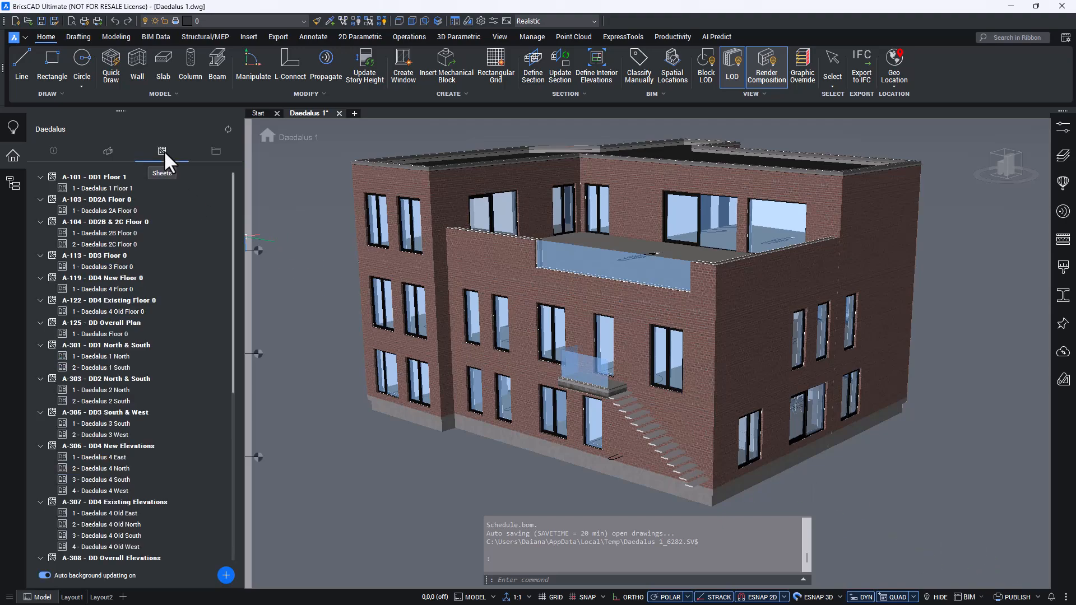
pyautogui.doubleClick(117, 357)
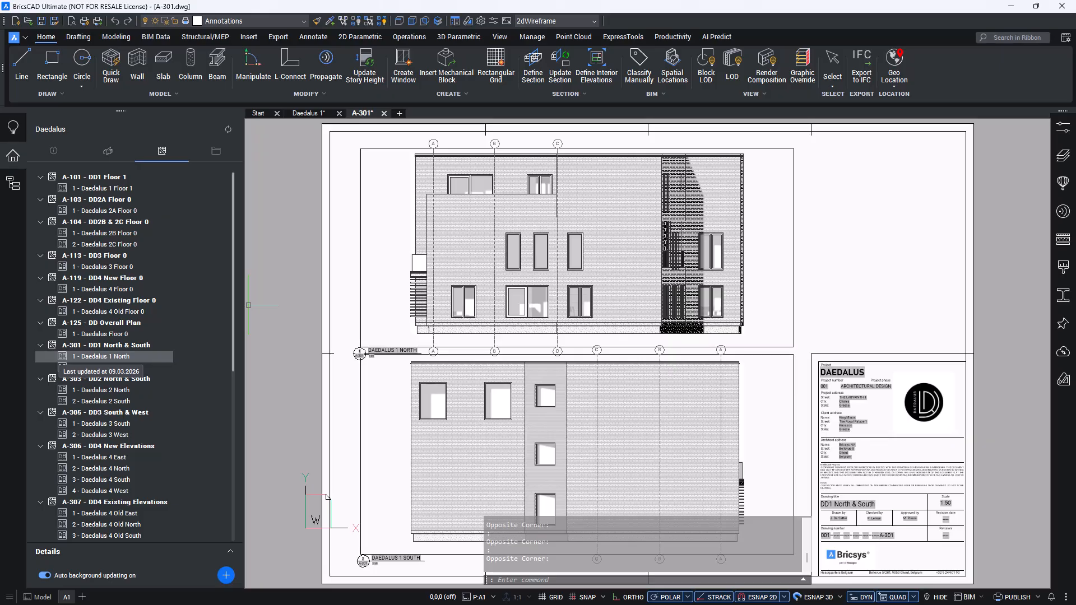
pyautogui.click(212, 152)
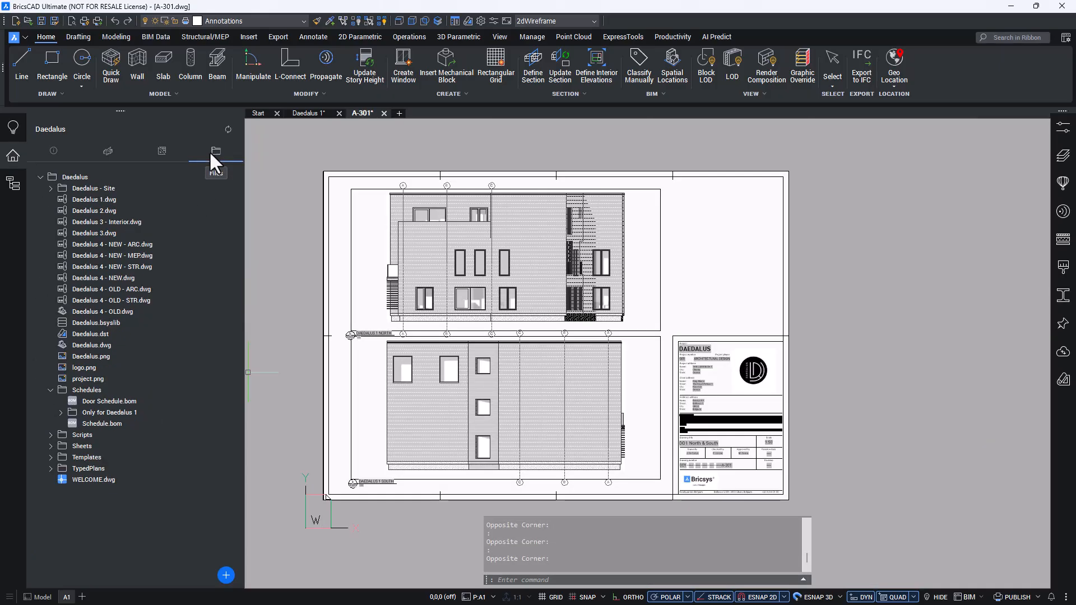
pyautogui.moveTo(102, 401); pyautogui.dragTo(787, 250)
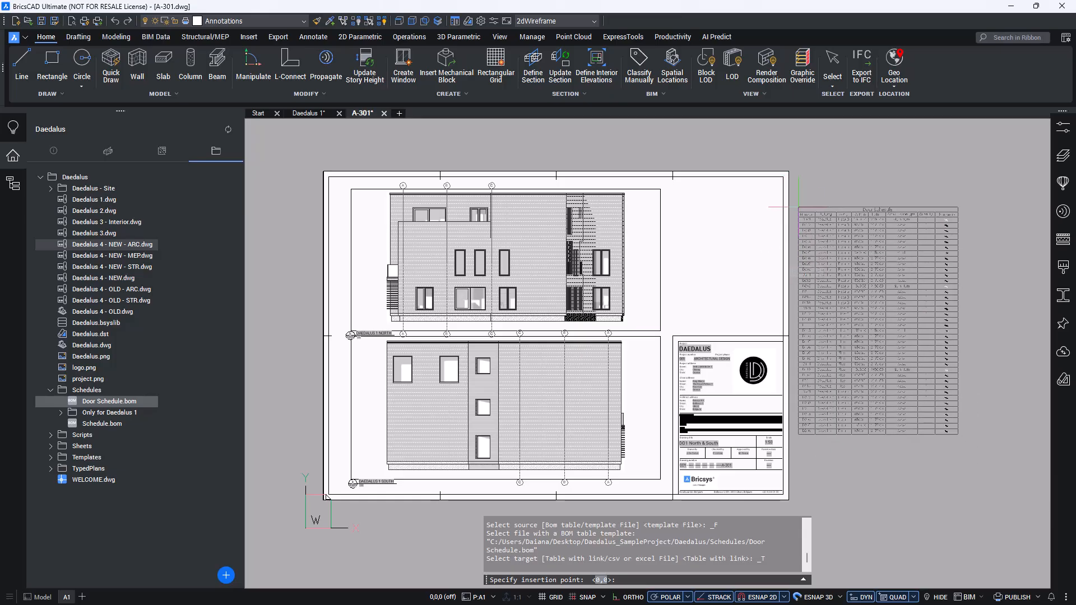
pyautogui.click(799, 206)
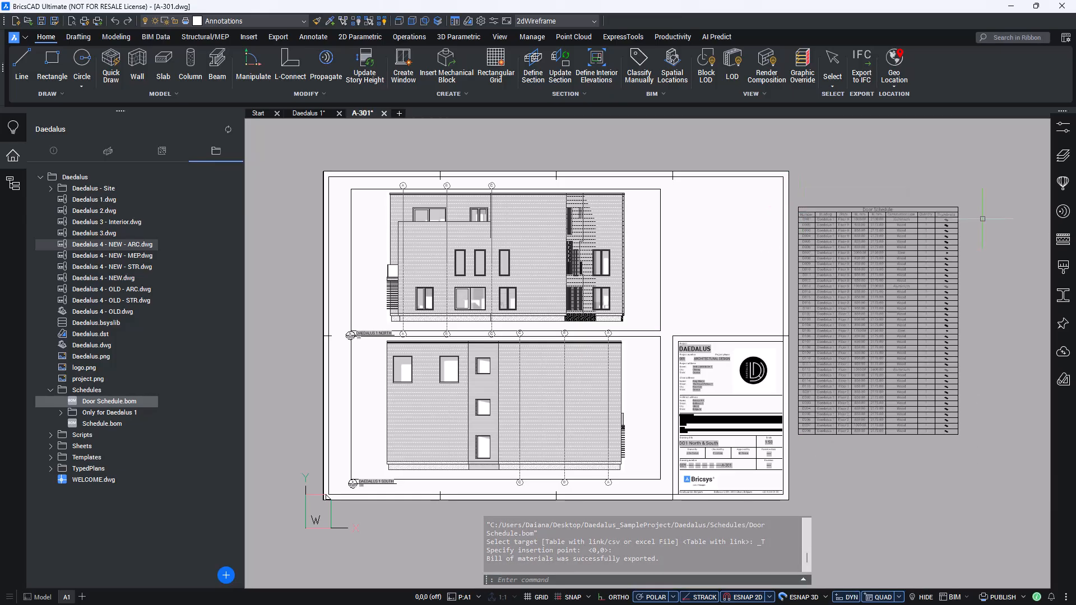
pyautogui.scroll(3, 982, 219)
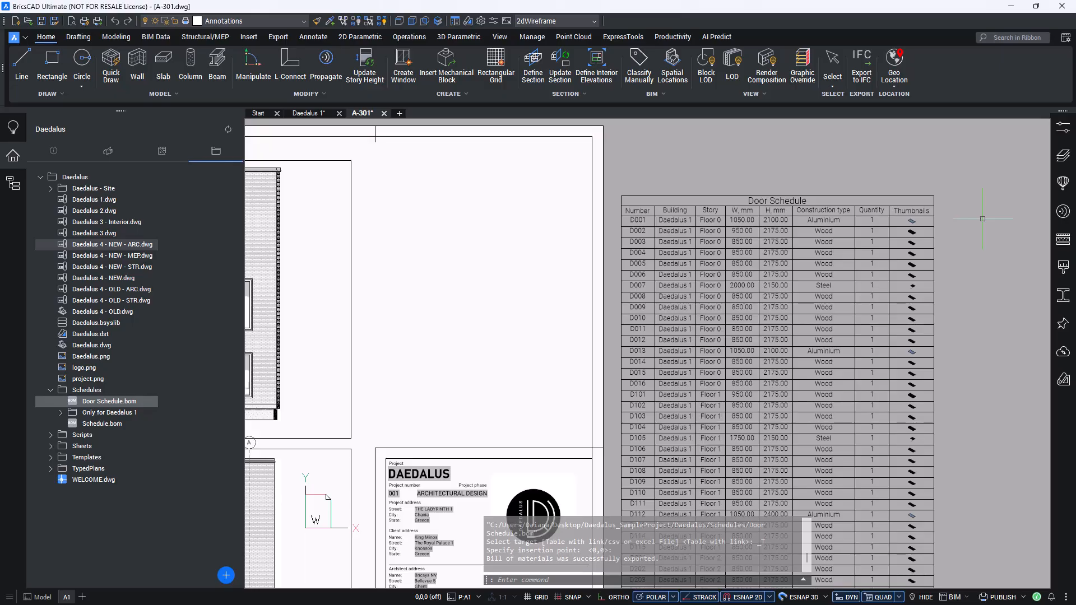
# - Open the Door Schedule.bom template for editing and sort its Story column in descending order
pyautogui.doubleClick(144, 399)
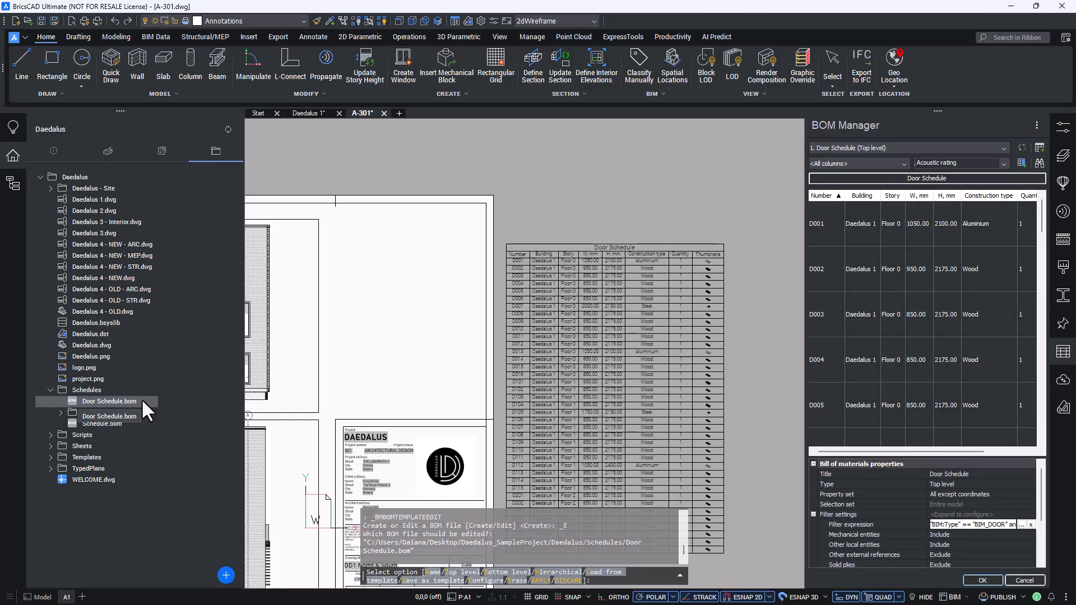
pyautogui.rightClick(885, 193)
pyautogui.moveTo(910, 249)
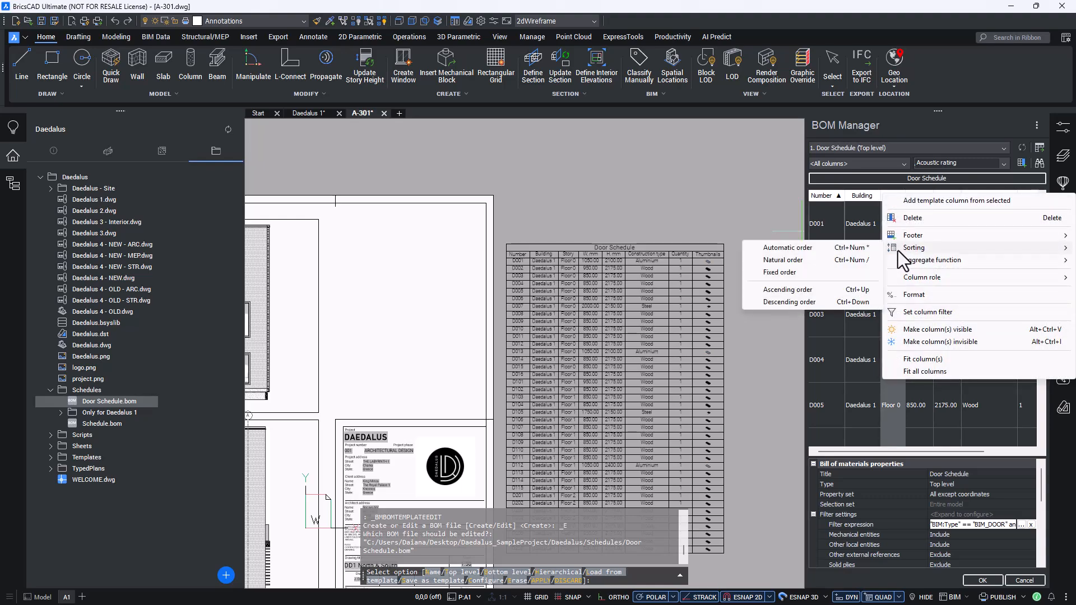
pyautogui.click(810, 303)
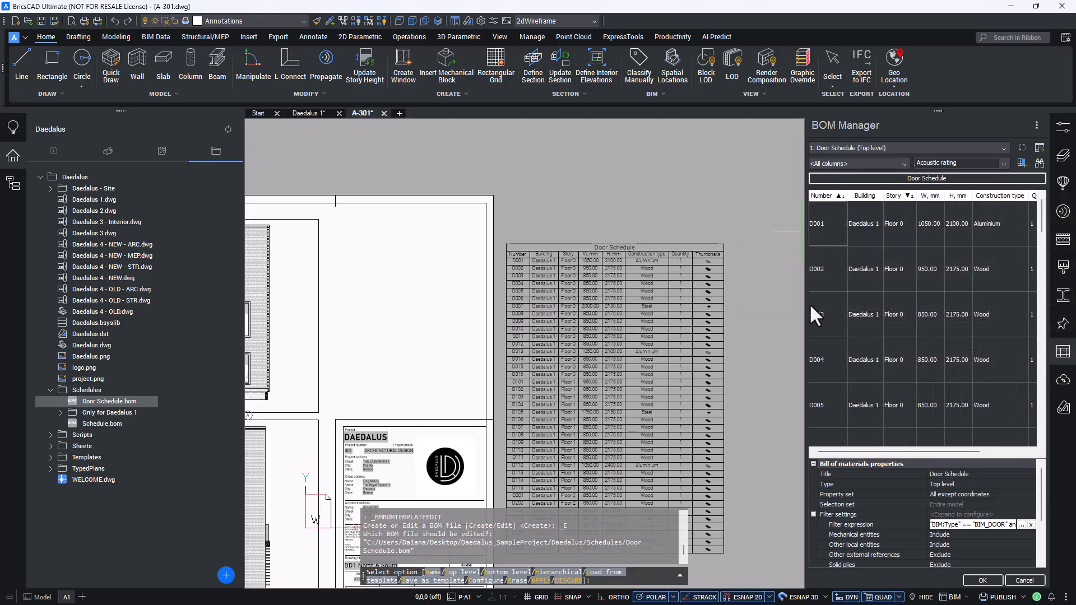
# - Add a Sum footer to the Quantity column, check it at the end of the schedule, and save the Door Schedule template
pyautogui.moveTo(897, 451); pyautogui.dragTo(944, 451)
pyautogui.rightClick(979, 196)
pyautogui.moveTo(964, 237)
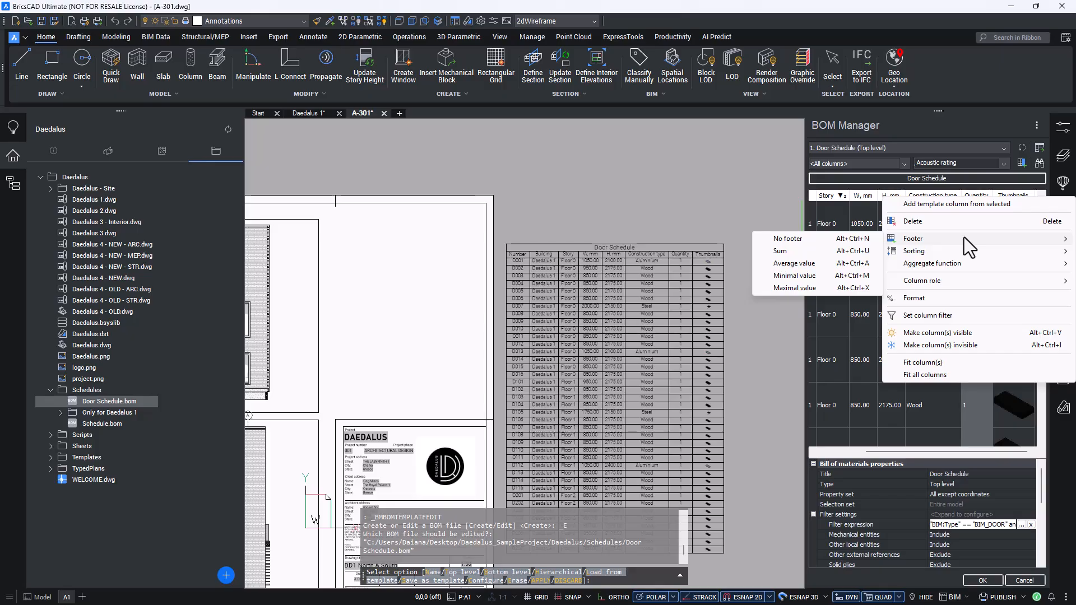
pyautogui.click(837, 249)
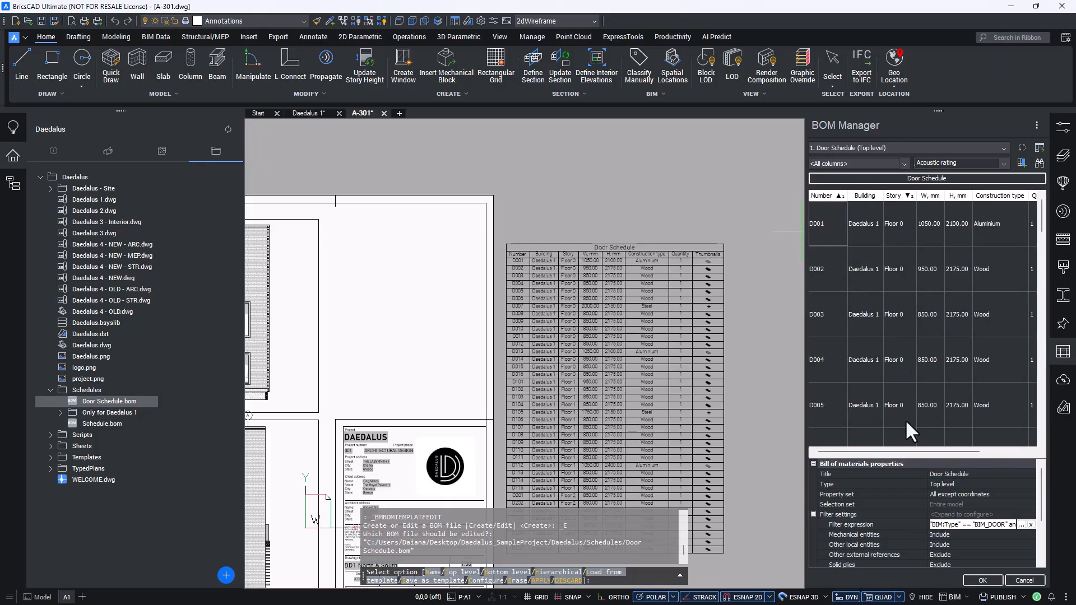
pyautogui.moveTo(908, 451); pyautogui.dragTo(955, 452)
pyautogui.moveTo(1043, 258); pyautogui.dragTo(1038, 449)
pyautogui.click(980, 440)
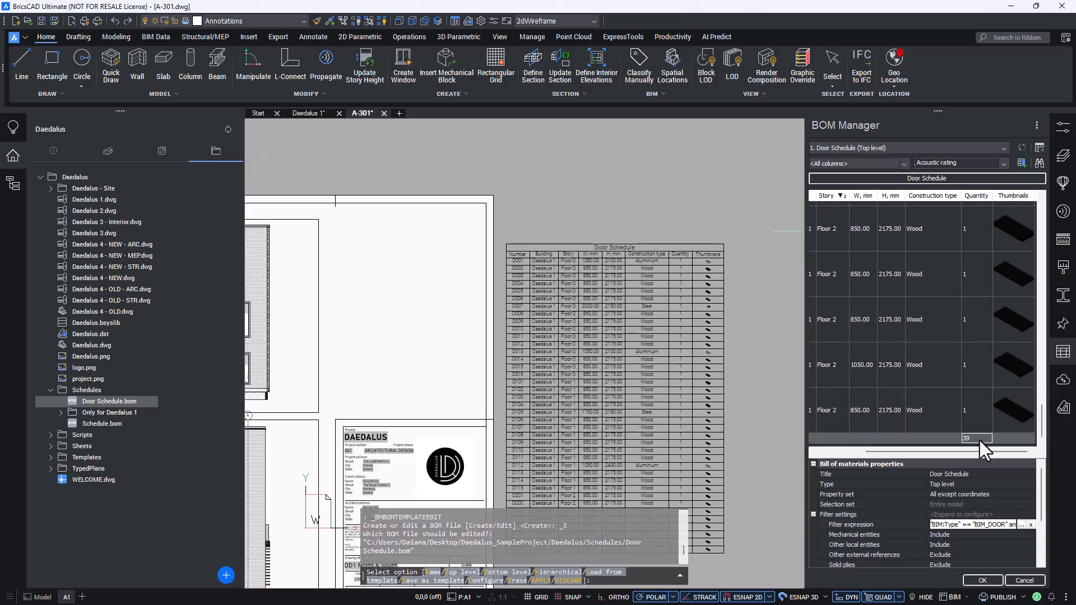
pyautogui.click(982, 580)
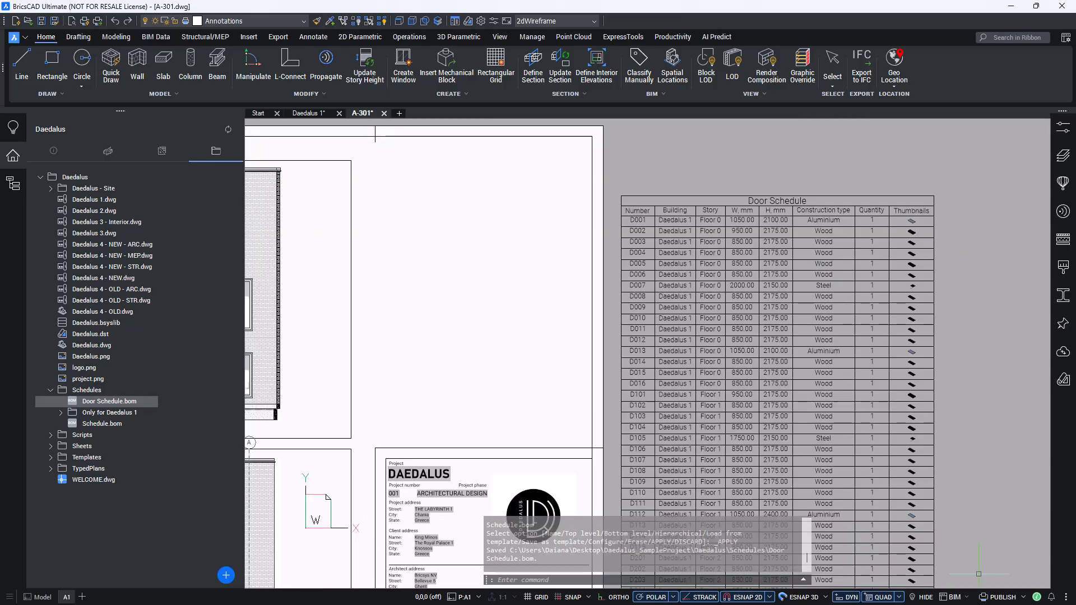
# - Refresh the Door Schedule table placed beside sheet A-301 by running DATALINKUPDATE with the Update data link option
pyautogui.moveTo(986, 582); pyautogui.dragTo(929, 535, button='middle')
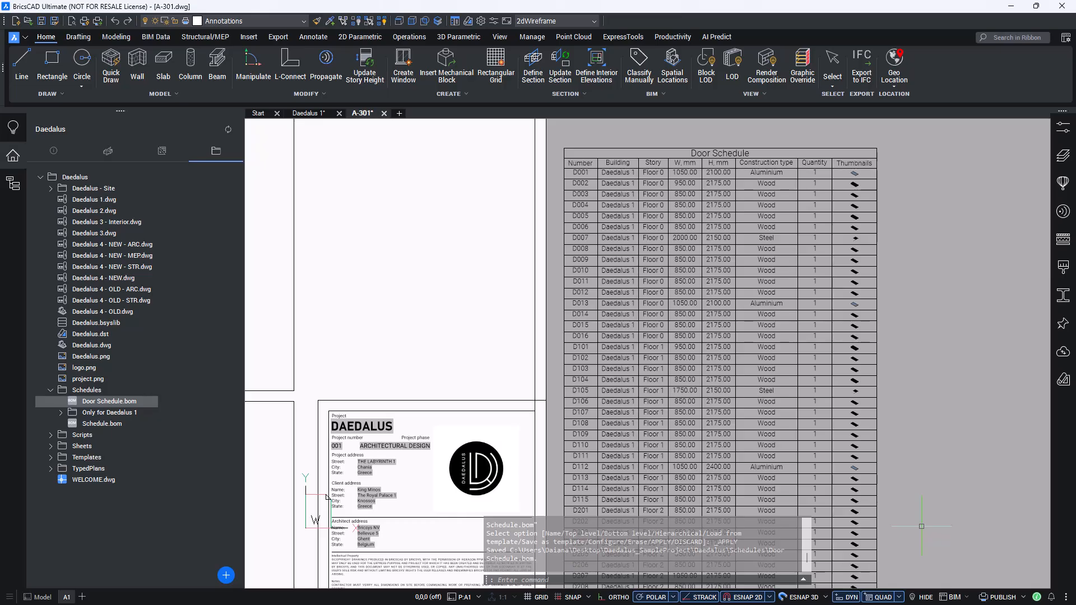
pyautogui.write('DATALINK')
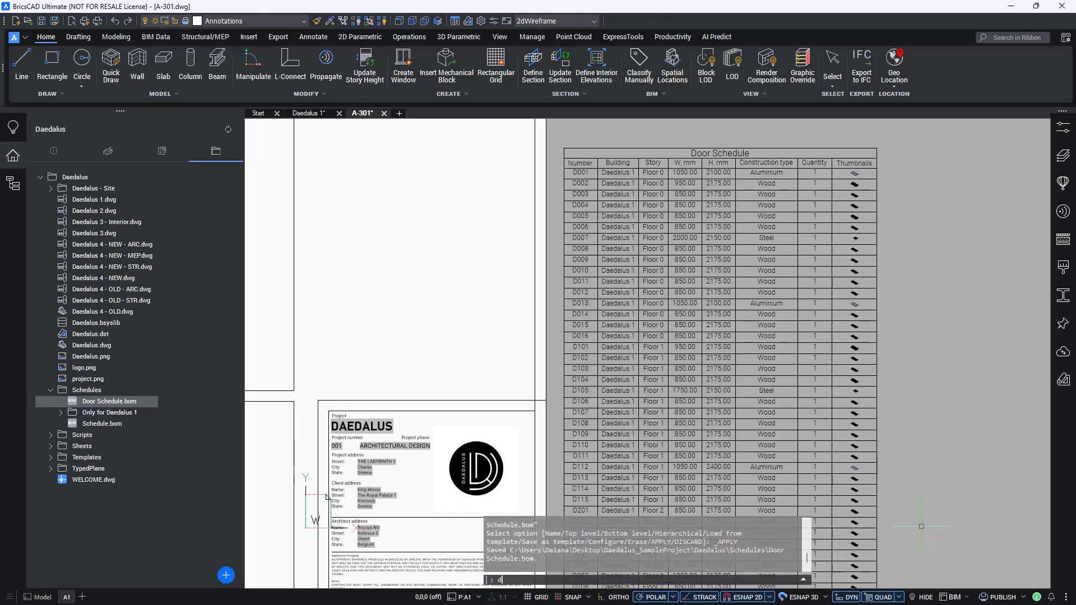
pyautogui.write('UPDATE')
pyautogui.press('Return')
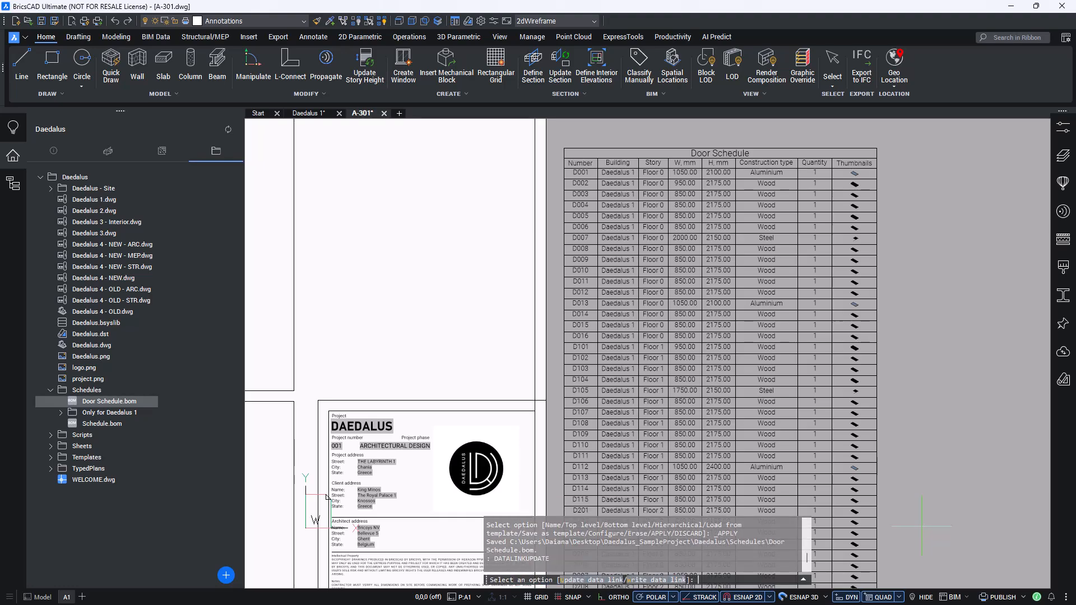
pyautogui.write('u')
pyautogui.press('Return')
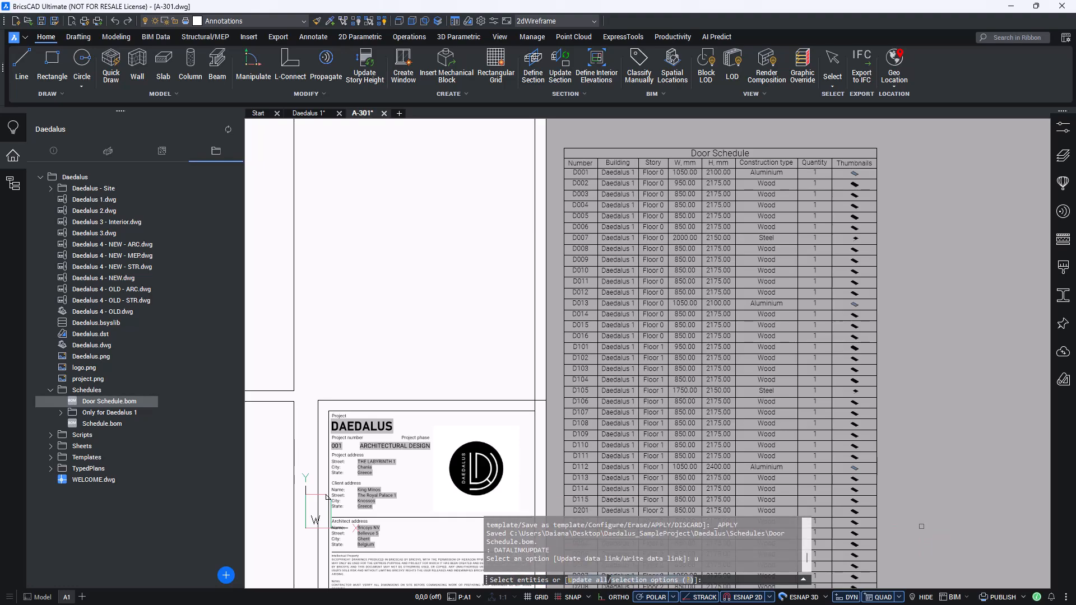
pyautogui.click(876, 505)
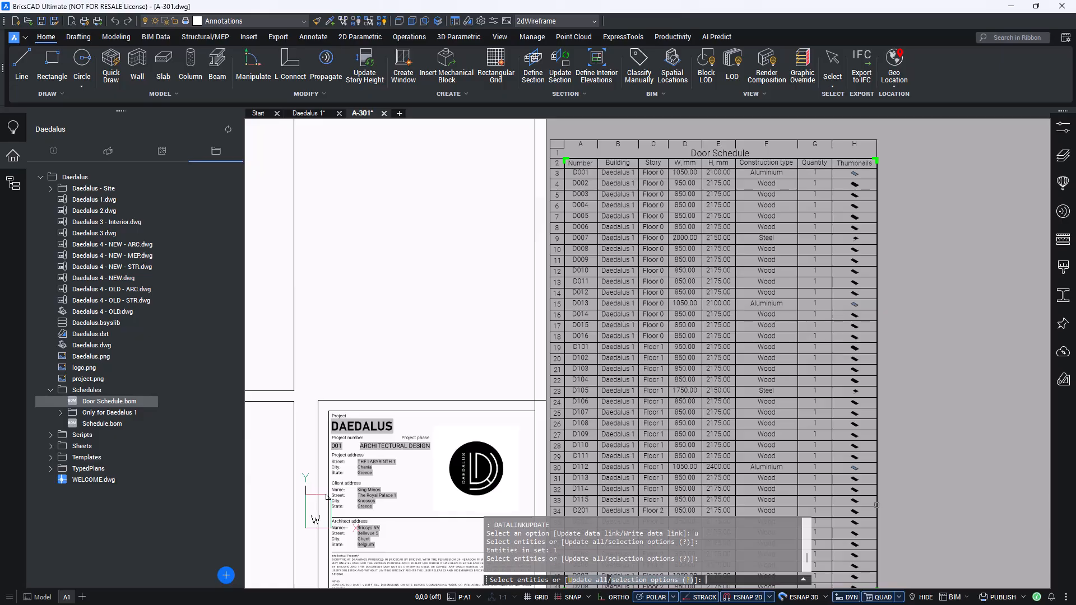
pyautogui.press('Return')
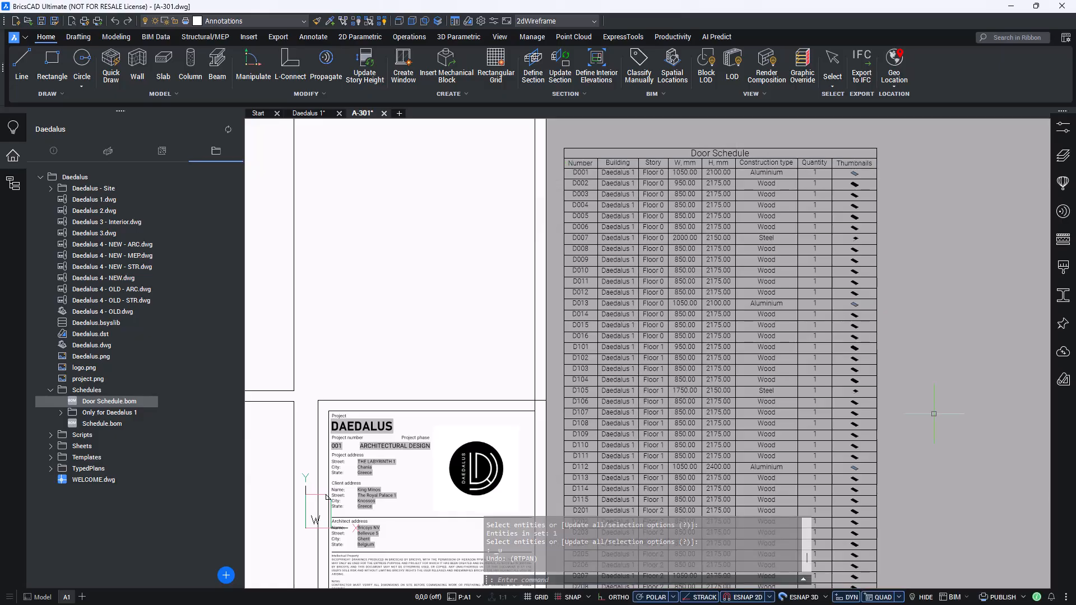
pyautogui.hotkey('ctrl', 'z')
pyautogui.moveTo(933, 413); pyautogui.dragTo(861, 349, button='middle')
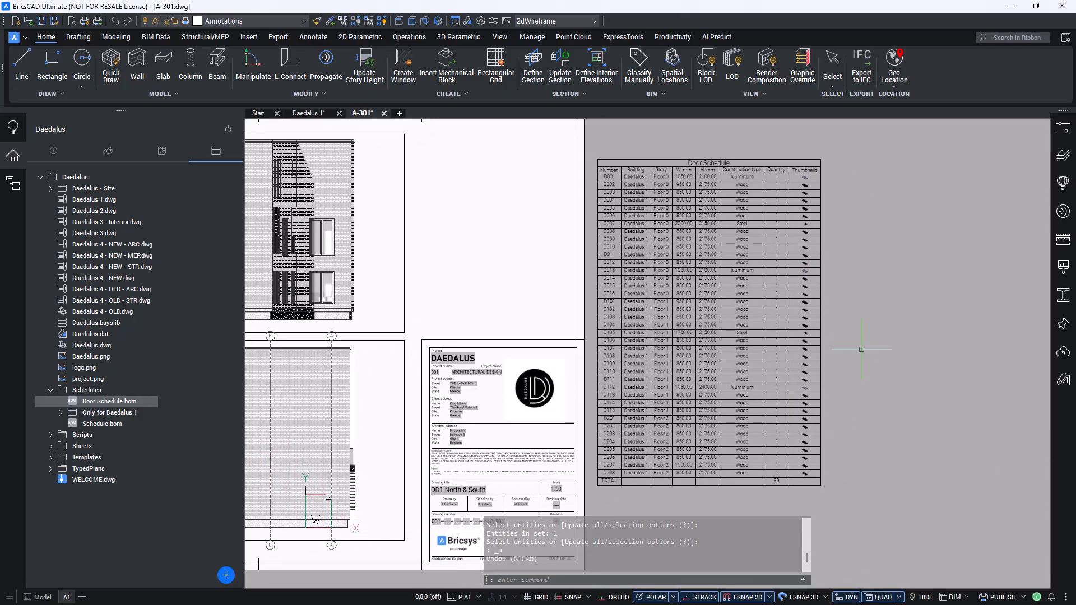